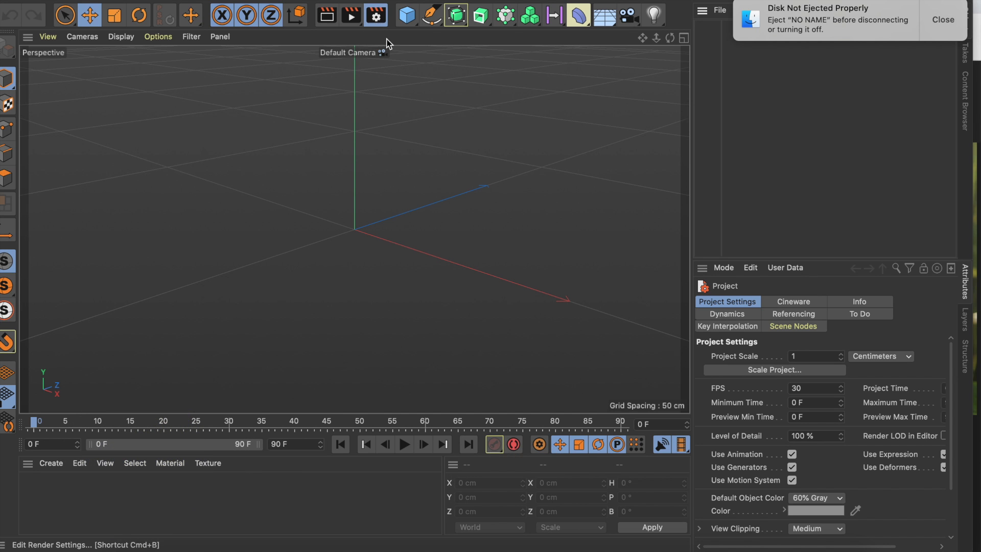
Set the renderer to Physical in the render settings and enable Depth Of Field.
key("super+b")
left_click_drag(459, 14, 323, 32)
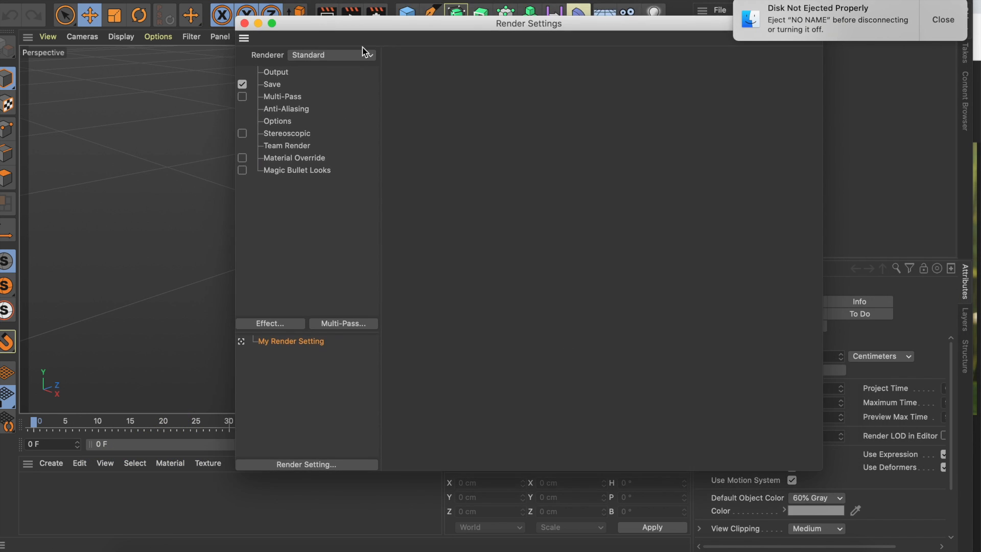
left_click(354, 55)
left_click(354, 82)
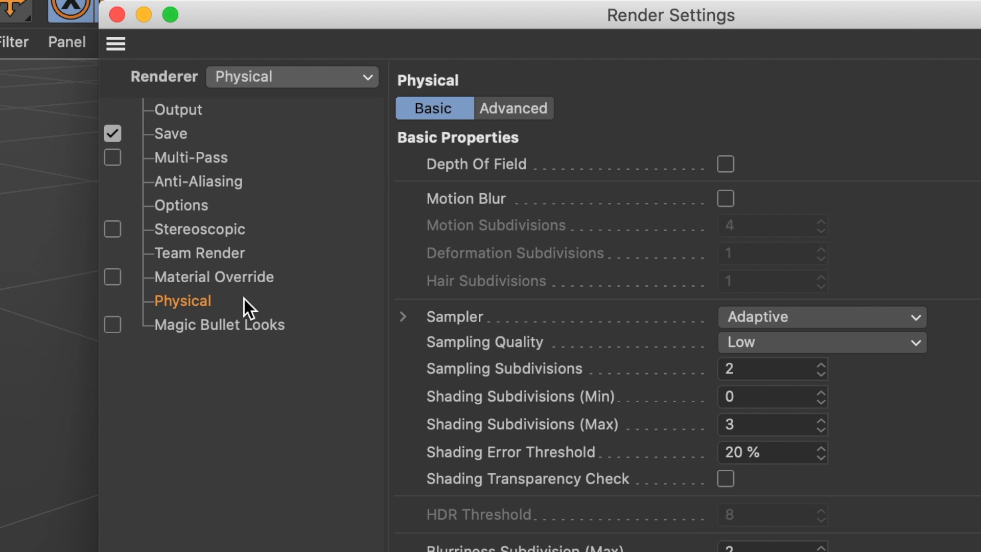
left_click(725, 164)
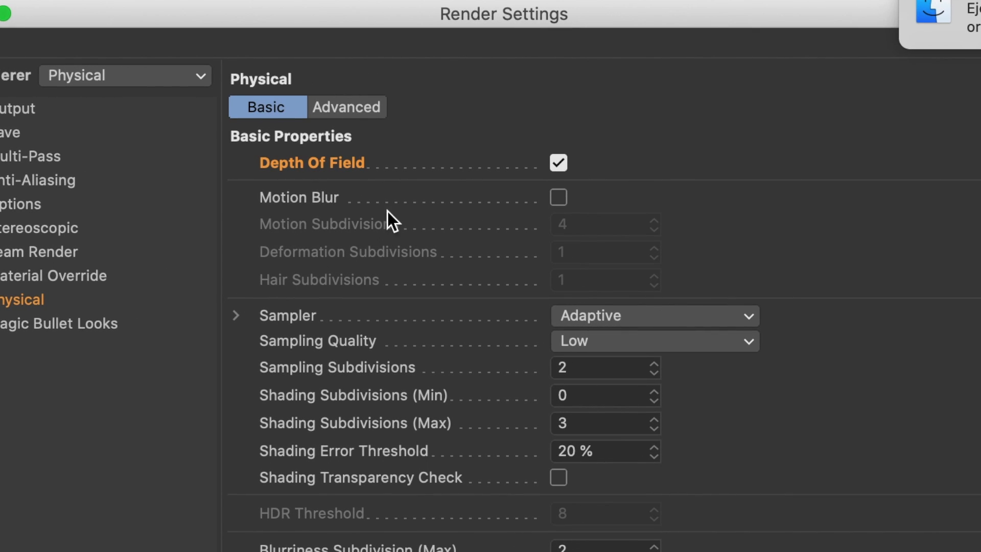
left_click(557, 204)
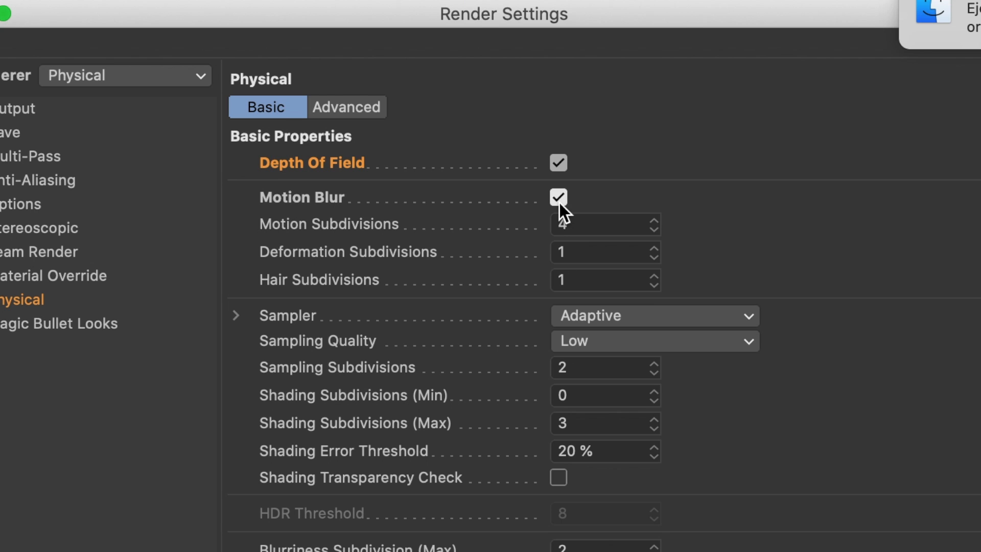
left_click(560, 199)
left_click(552, 204)
left_click(559, 200)
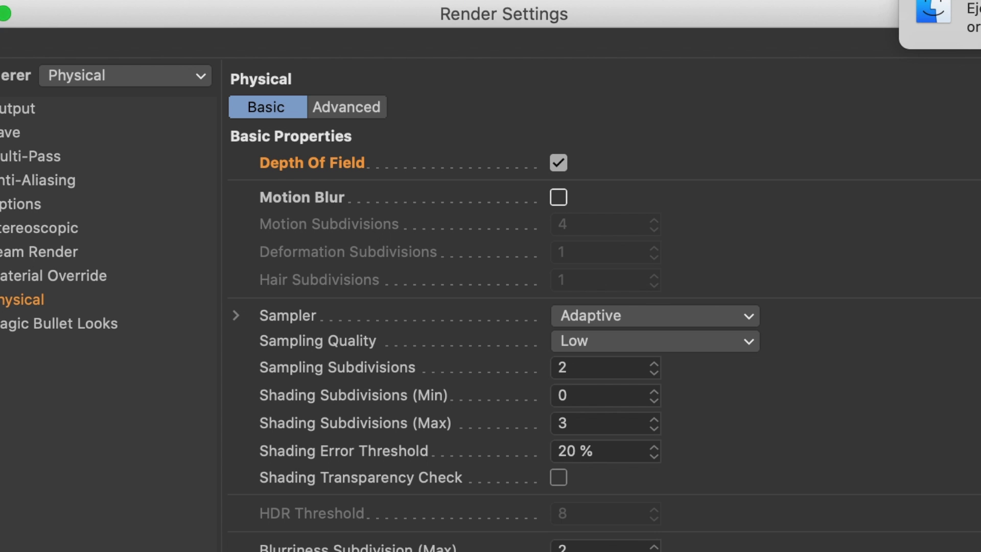
Close the render settings and add a Landscape object to the scene.
left_click(11, 44)
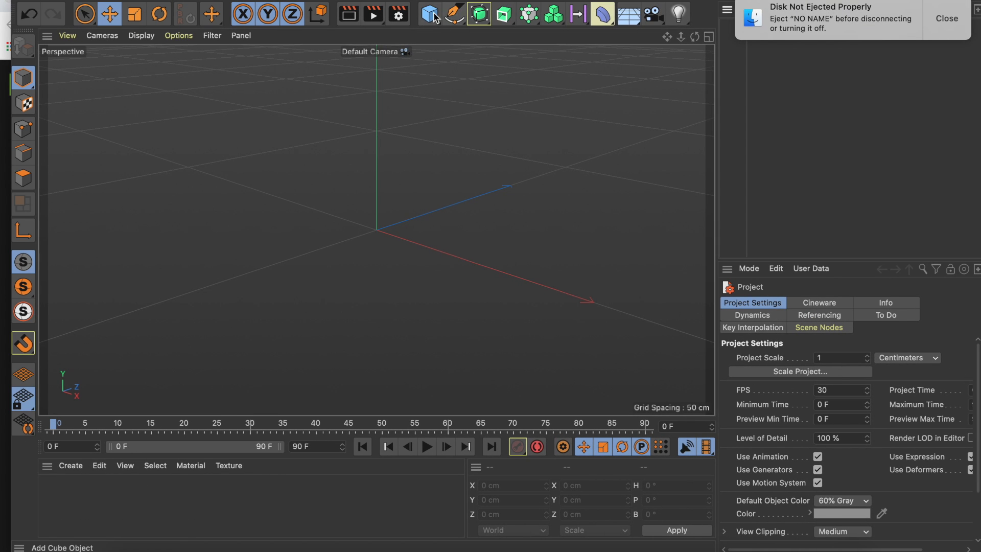
left_click(365, 4)
left_click(696, 110)
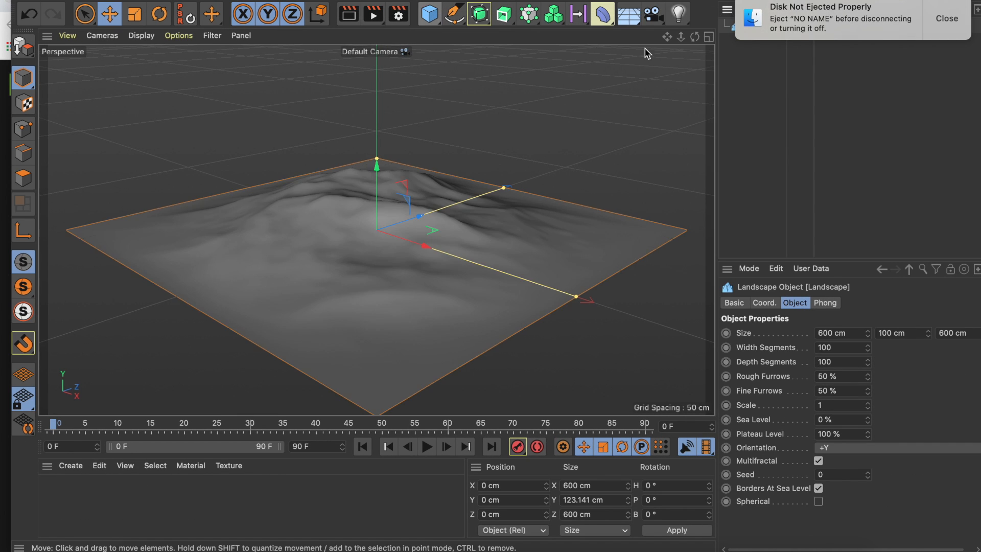
Lower the landscape to about 60 cm high and set its X size to 1000 cm with 1000 width and depth segments.
left_click_drag(692, 39, 587, 72)
left_click_drag(453, 166, 451, 192)
left_click_drag(695, 37, 677, 19)
left_click_drag(710, 16, 586, 16)
double_click(711, 334)
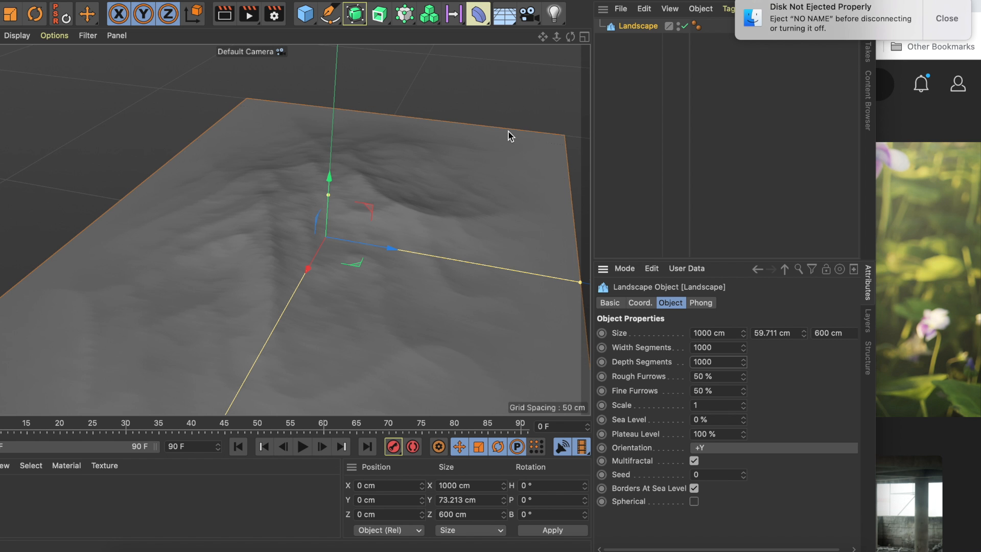
Add a Physical Sky to light the landscape.
mouse_move(570, 37)
left_mouse_down()
mouse_move(486, 40)
mouse_move(478, 60)
mouse_move(549, 57)
mouse_move(570, 41)
mouse_move(537, 36)
left_mouse_up()
left_click(511, 15)
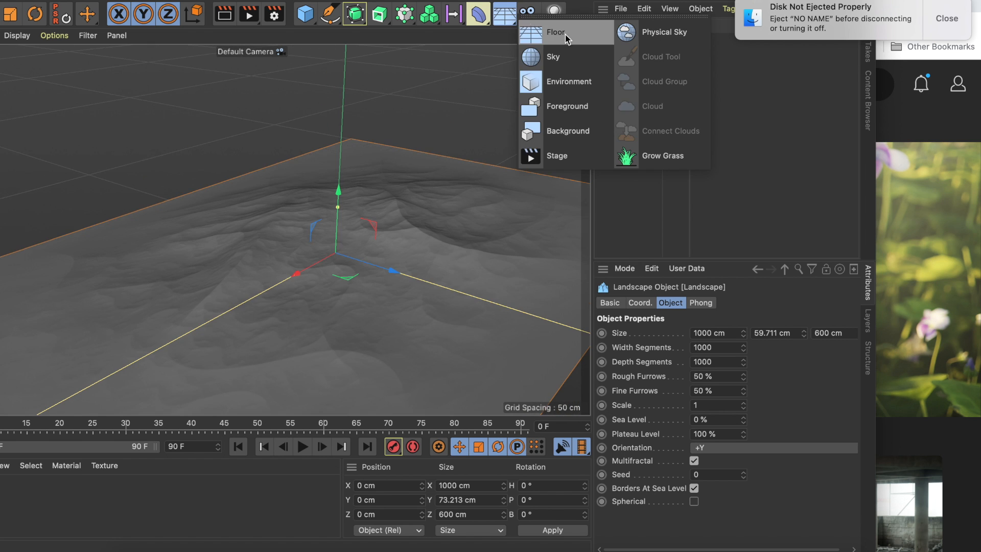
left_click(674, 31)
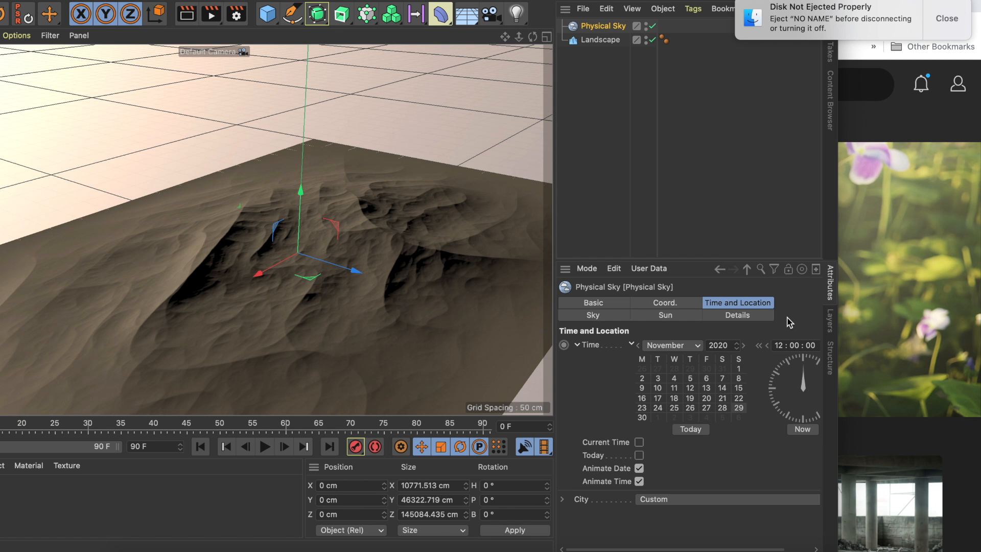
Move the physical sky's time of day to 11:51 and advance it hour by hour to 17:51.
scroll(749, 365, "right", 3)
left_click(749, 365)
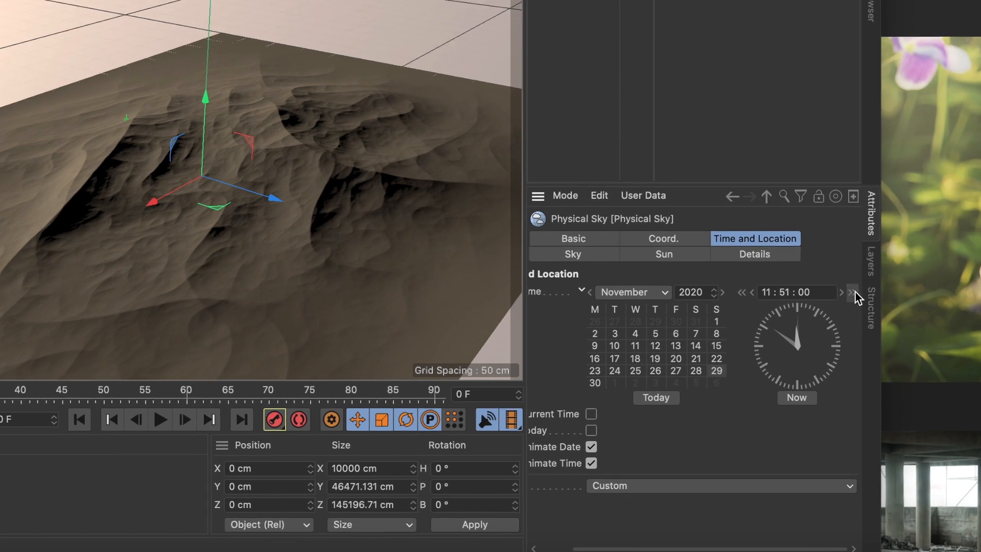
left_click(815, 346)
left_click(815, 345)
left_click(815, 346)
left_click(942, 166)
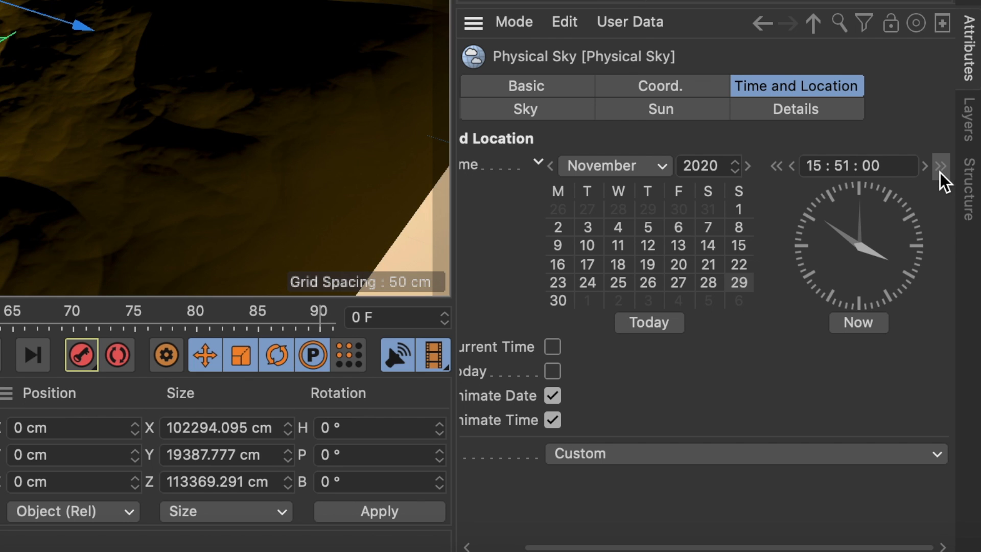
left_click(941, 166)
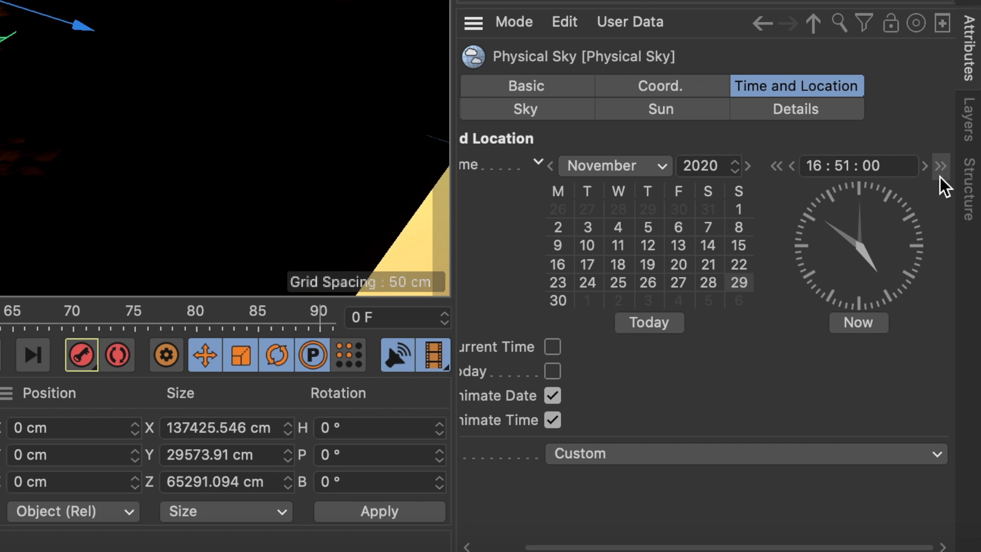
left_click(941, 166)
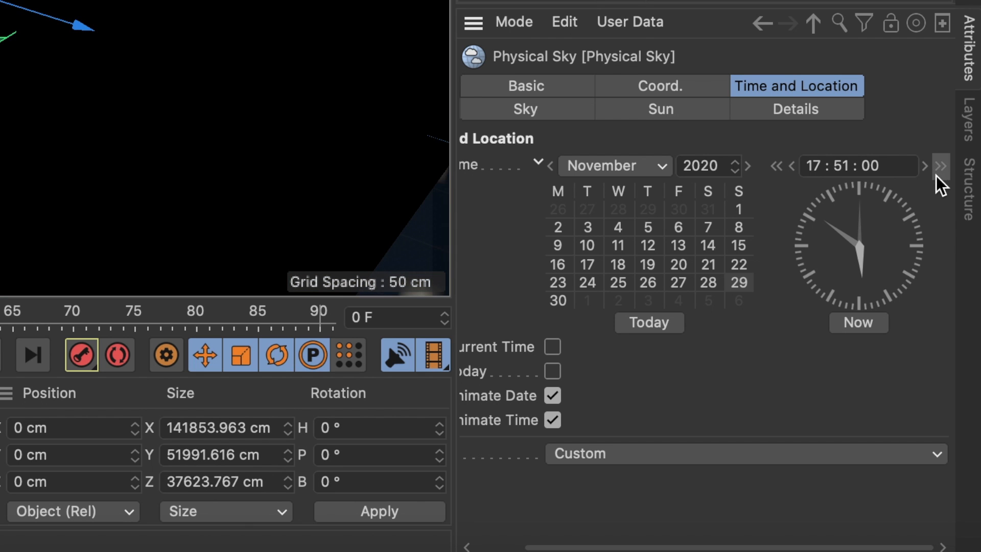
Step the physical sky's time of day back to 12:51 and forward again by one hour.
left_click(777, 168)
left_click(776, 170)
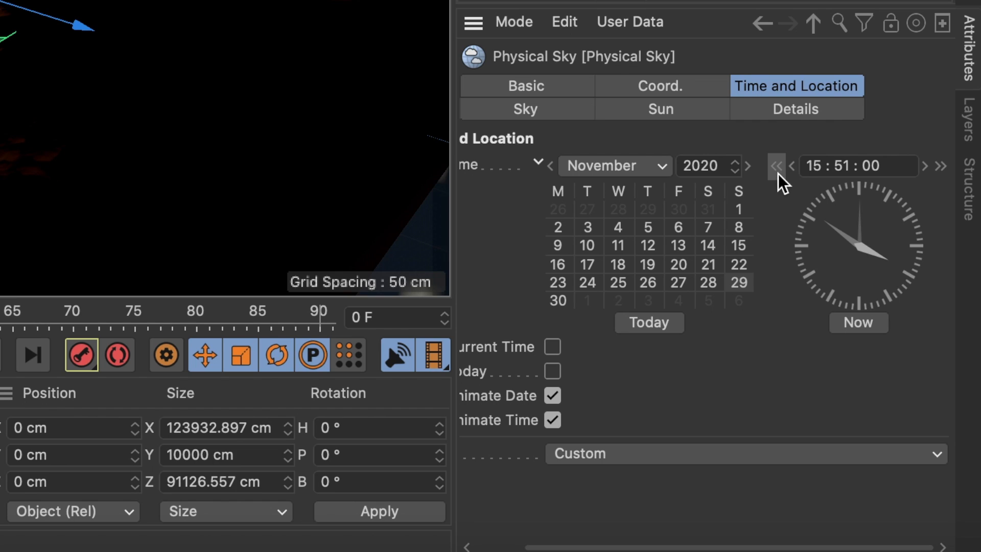
left_click(777, 170)
left_click(772, 184)
left_click(772, 184)
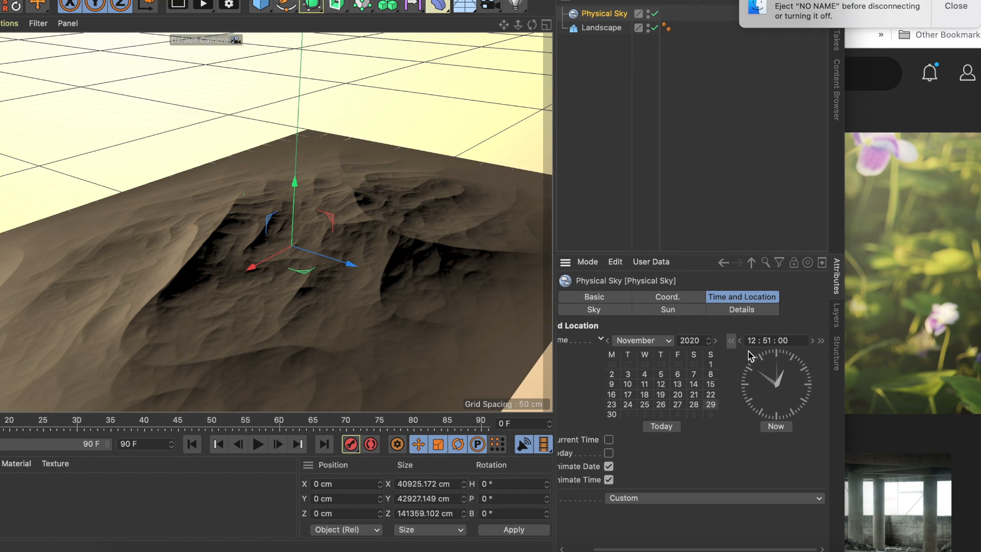
left_click(821, 340)
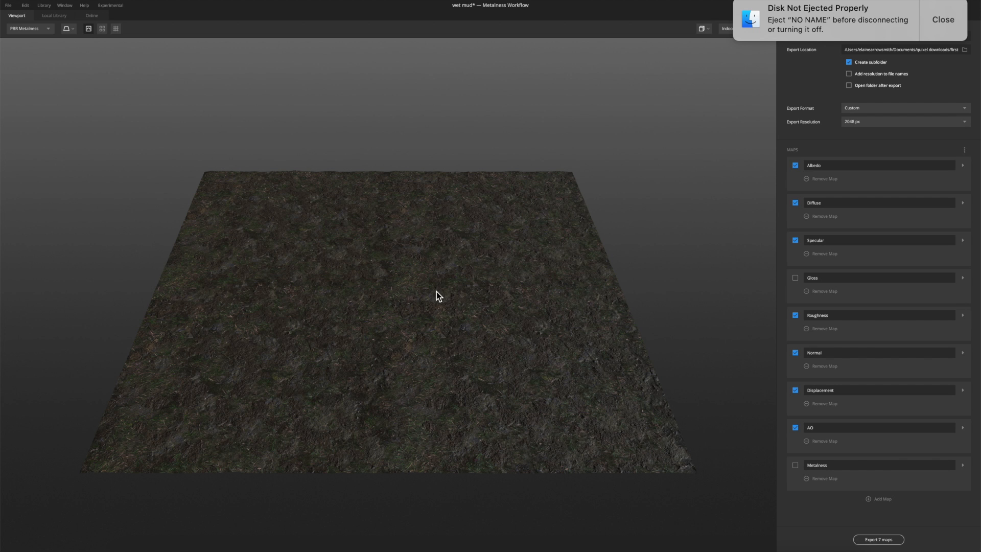
Return to Cinema 4D, apply the Mat material to the landscape and render a preview of the view.
left_click_drag(619, 1, 567, 1)
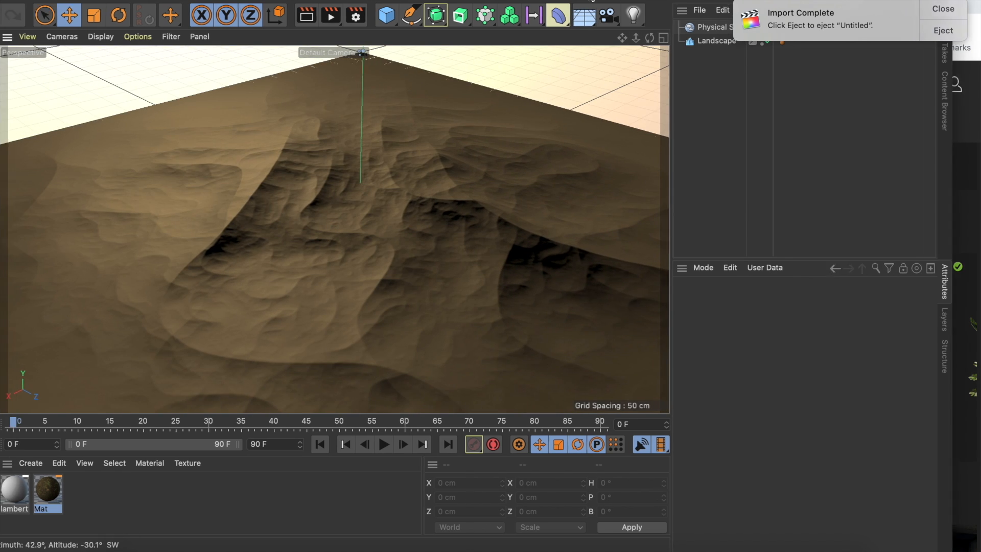
mouse_move(590, 1)
left_mouse_down()
mouse_move(609, 0)
mouse_move(597, 0)
left_mouse_up()
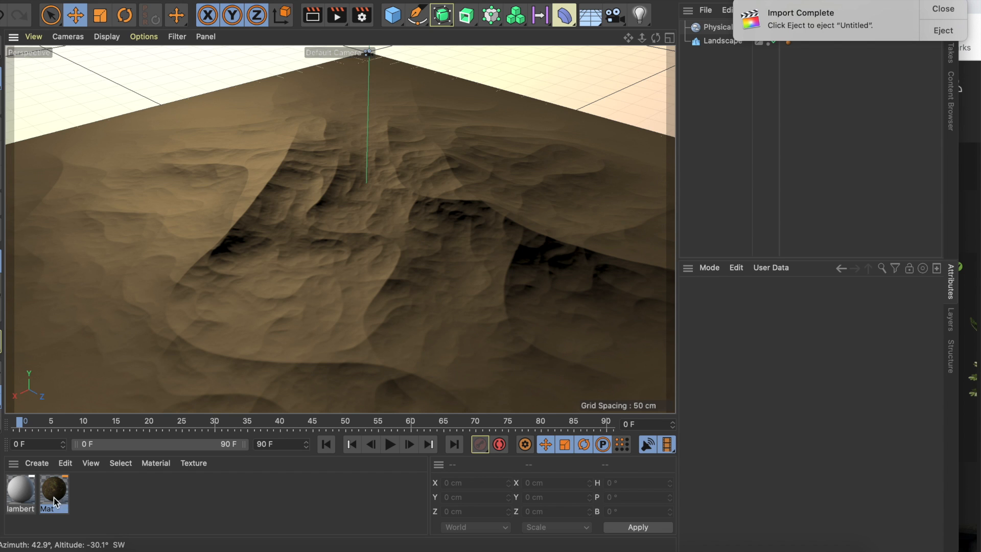
left_click_drag(54, 498, 361, 241)
left_click_drag(632, 49, 622, 45, "alt")
left_click(312, 15)
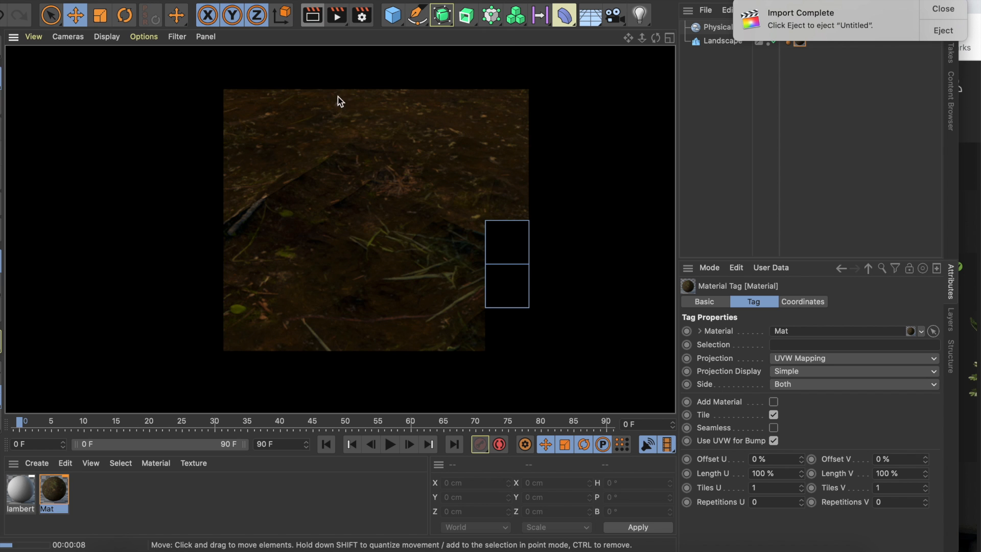
Frame the landscape from a low, near-ground viewpoint through a new camera and dismiss the rendered preview.
left_click(338, 107)
left_click_drag(627, 36, 542, 57)
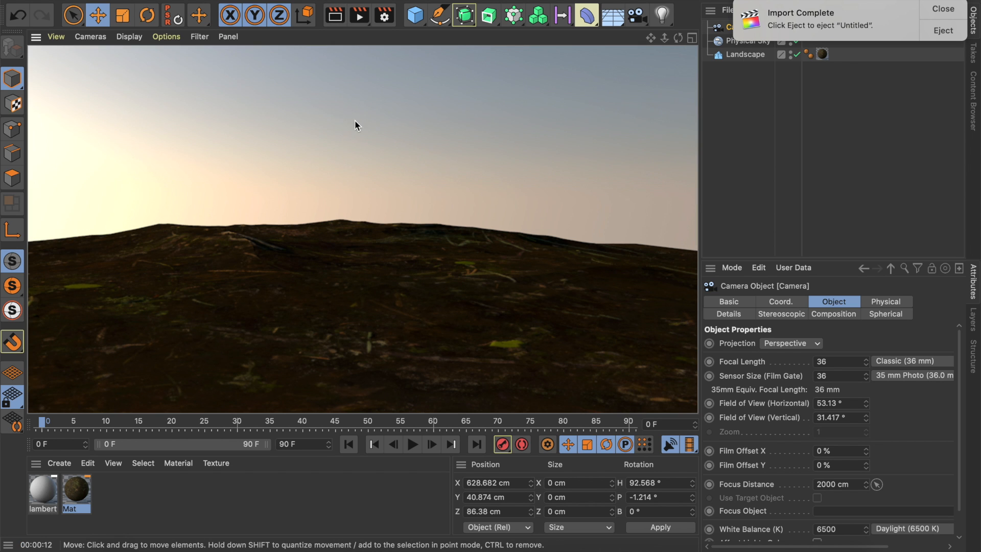
left_click(348, 193)
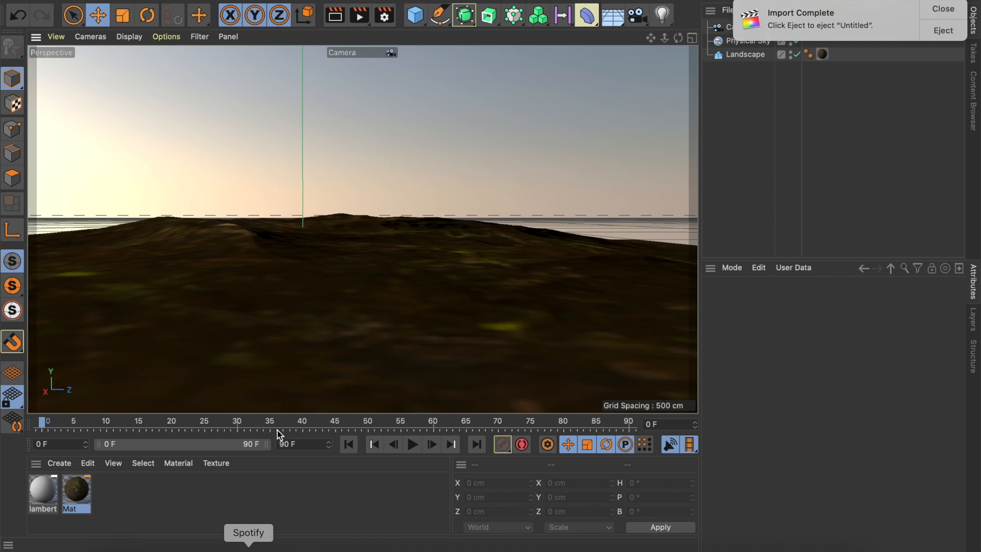
Switch to the Quixel Megascans website and browse its surfaces, plants, collections, asset types and latest assets.
left_click(236, 546)
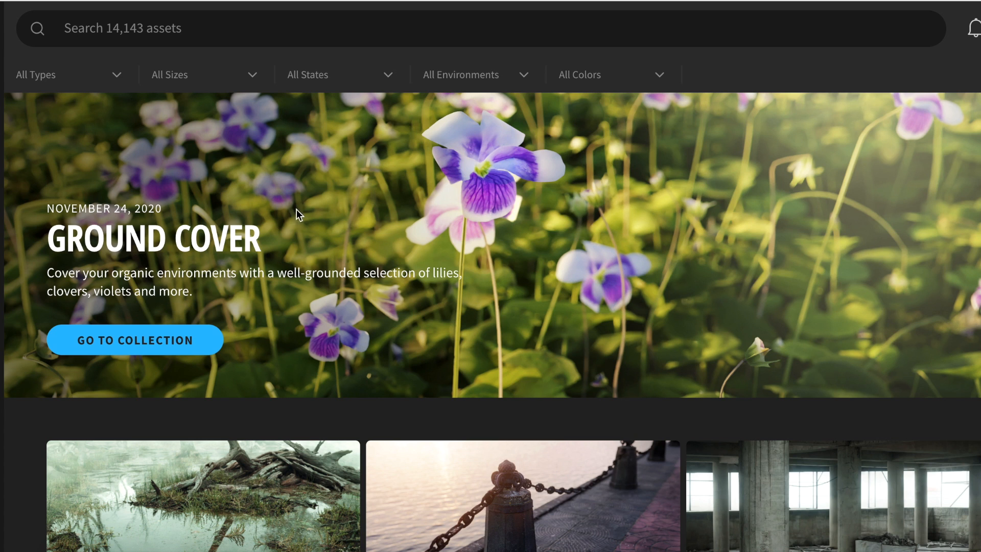
scroll(315, 195, "down", 10)
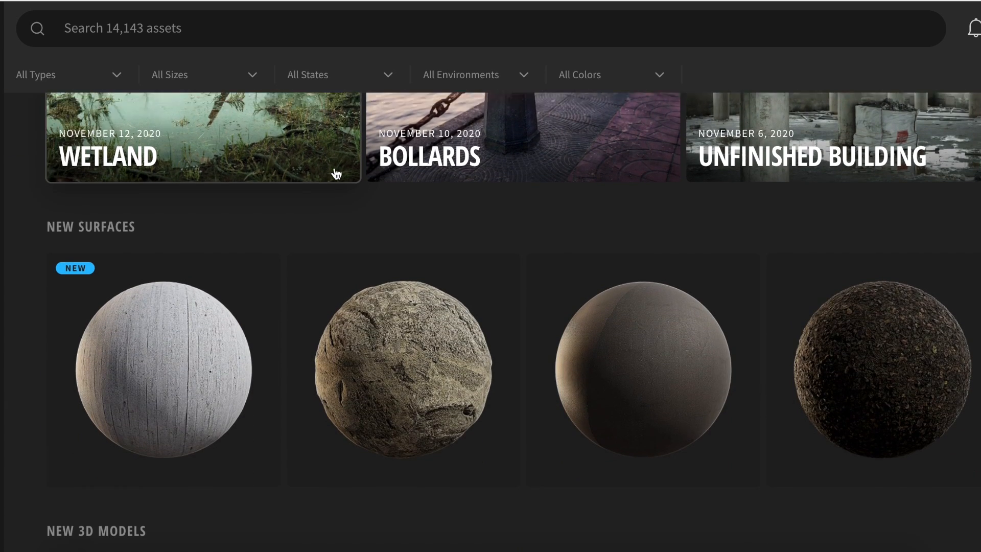
scroll(329, 174, "down", 15)
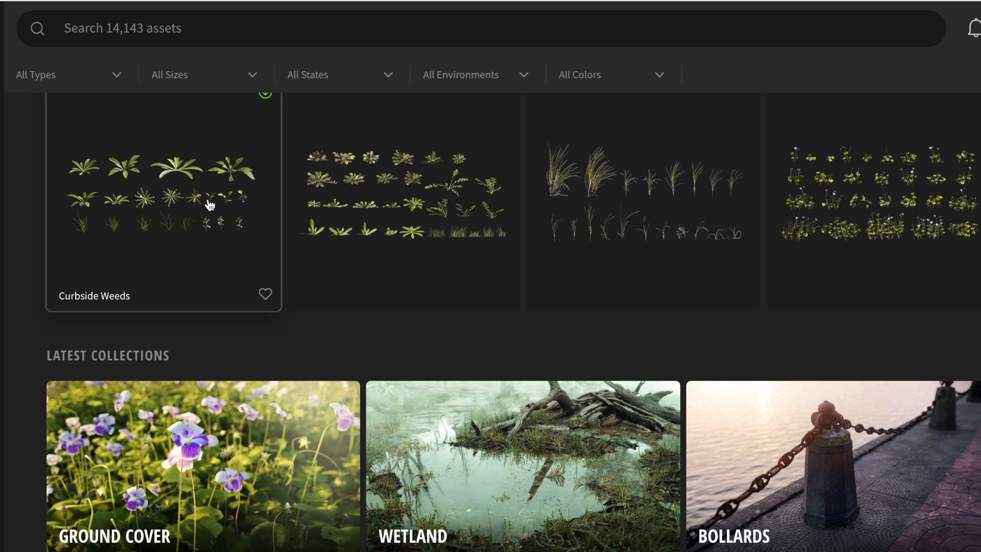
scroll(351, 407, "down", 4)
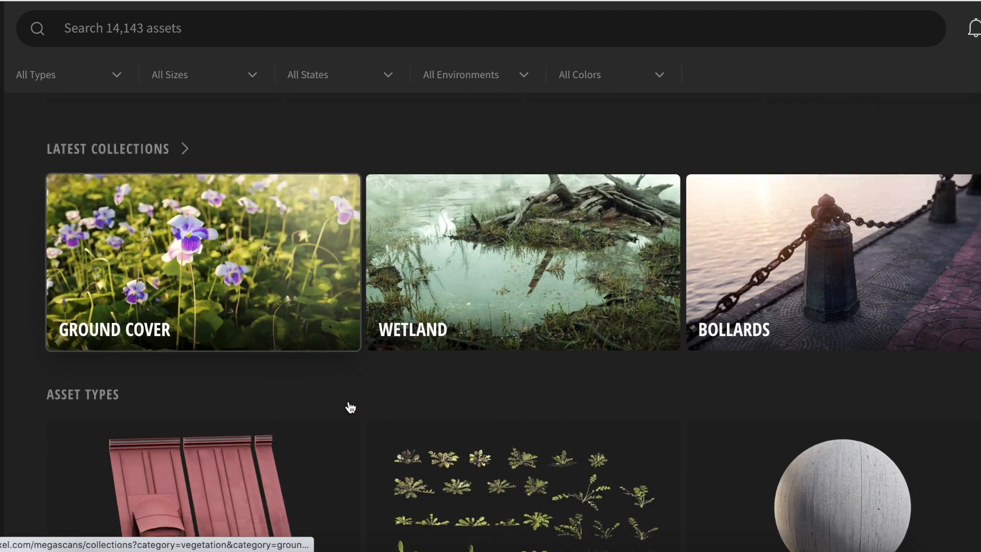
scroll(351, 407, "down", 7)
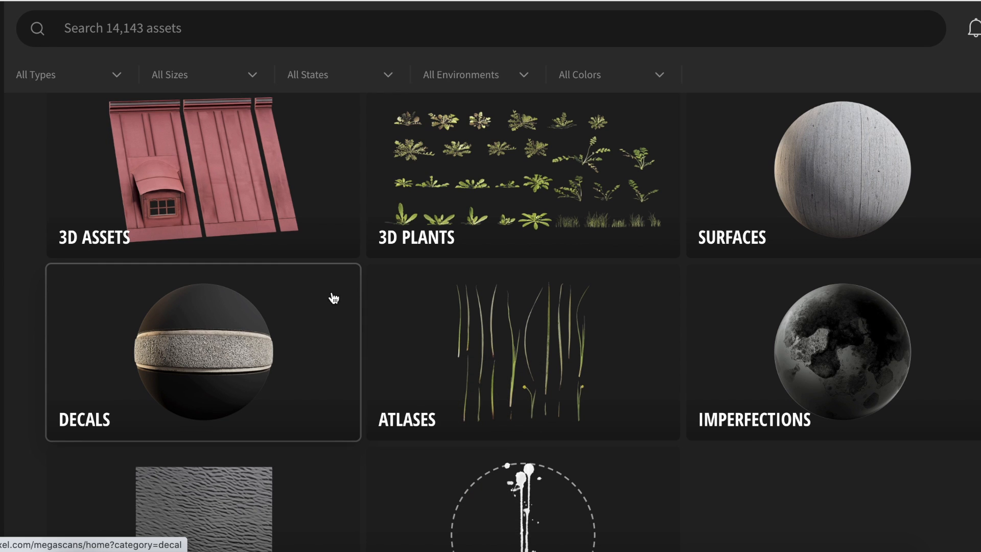
scroll(374, 236, "down", 3)
scroll(374, 235, "down", 10)
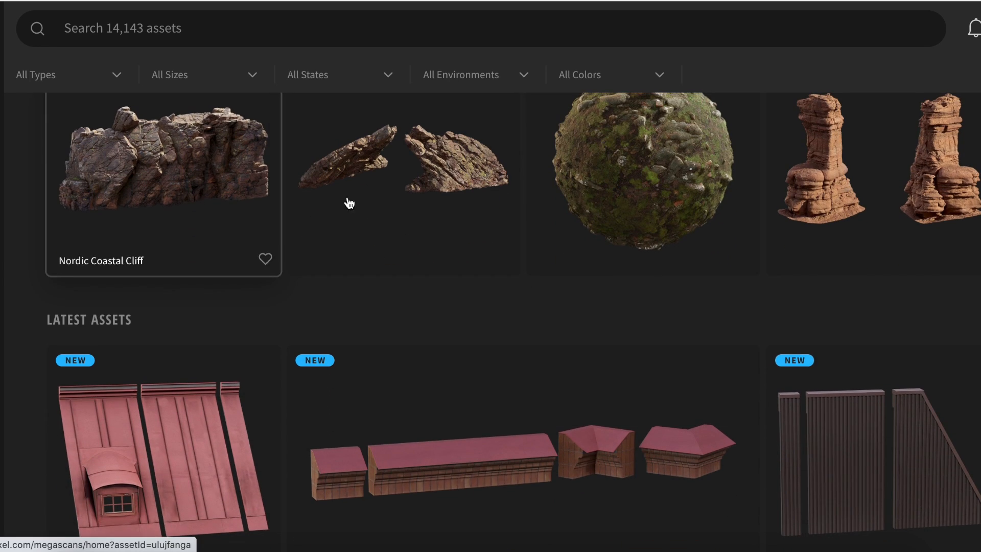
scroll(523, 222, "up", 20)
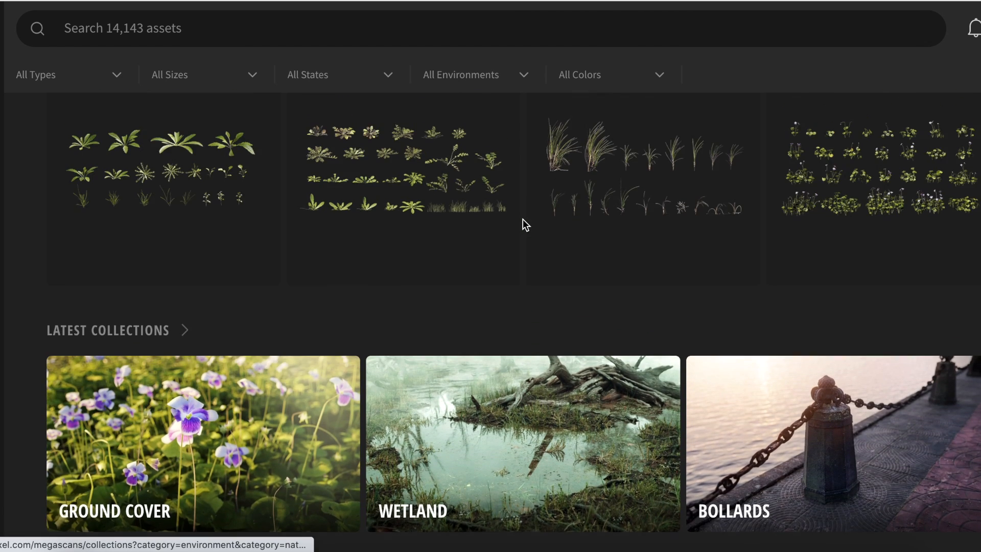
scroll(523, 220, "up", 3)
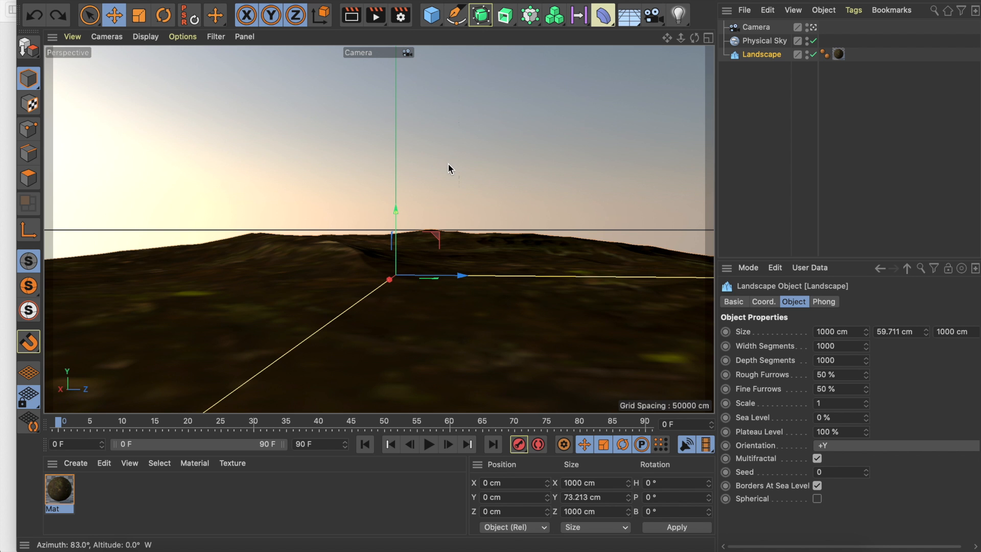
Merge the houseplant model Var1_LOD4.fbx into the project, keeping the default FBX import settings.
left_click(447, 161)
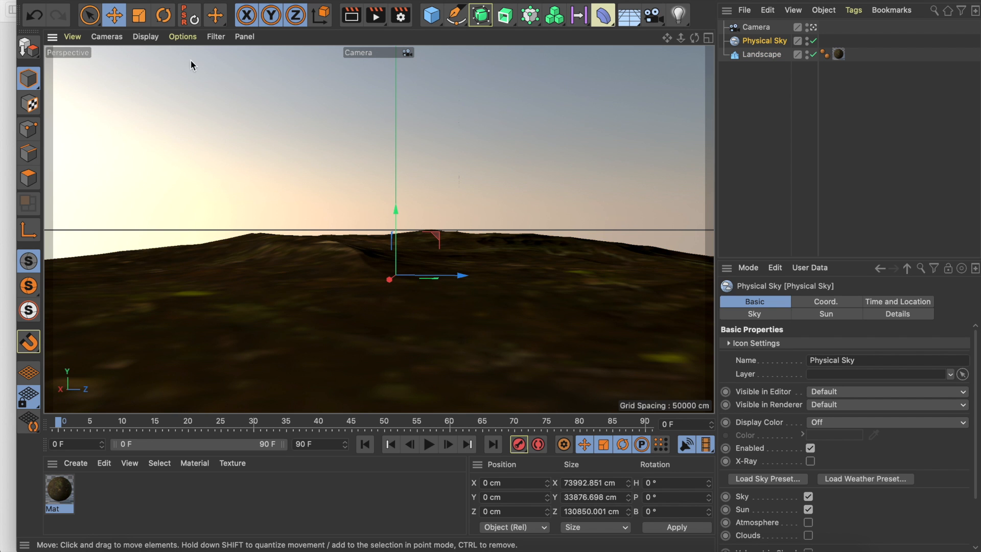
left_click(107, 1)
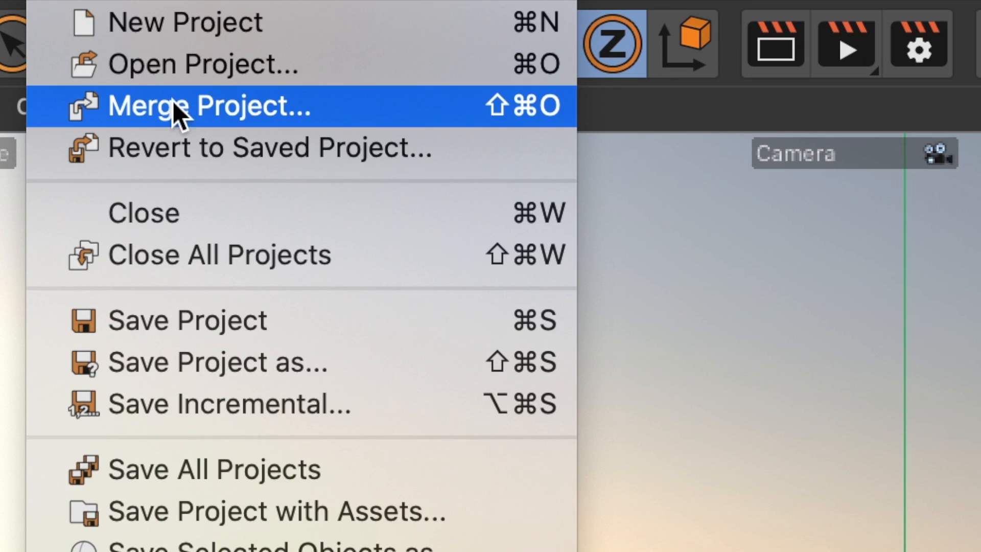
left_click(149, 39)
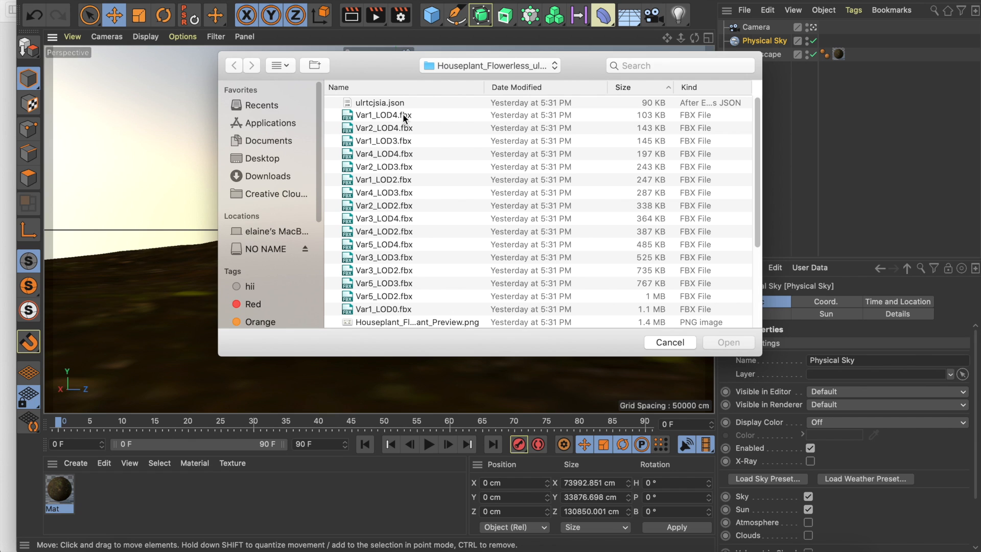
left_click(399, 117)
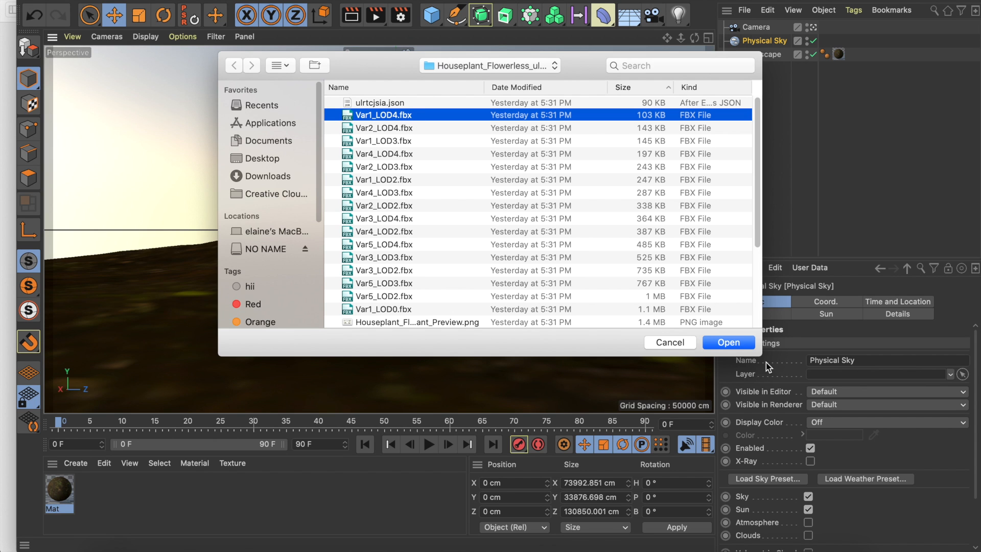
left_click(729, 342)
left_click_drag(781, 141, 584, 87)
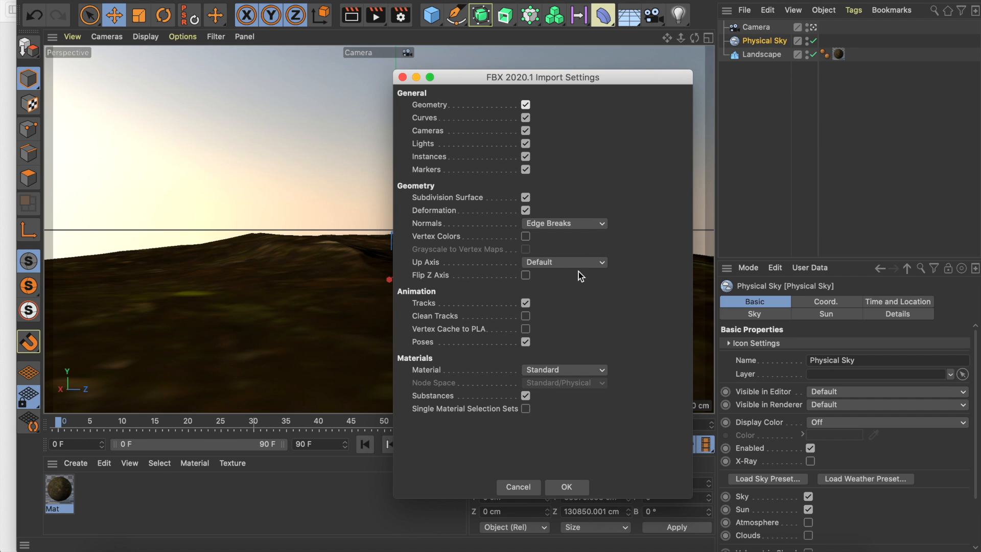
left_click(566, 486)
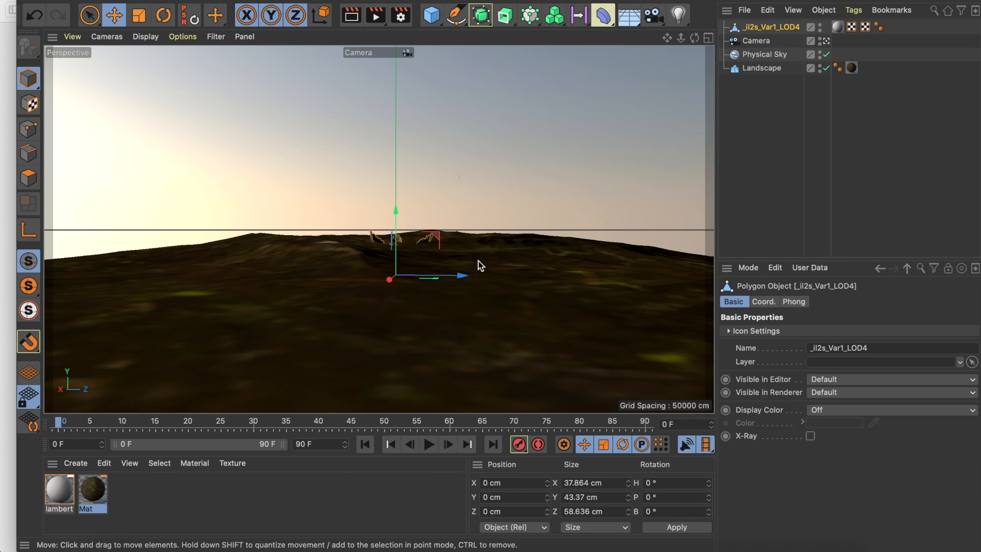
Leave the camera view and move the imported plant to about X 122 cm, Y 28.5 cm on the landscape.
left_click(827, 41)
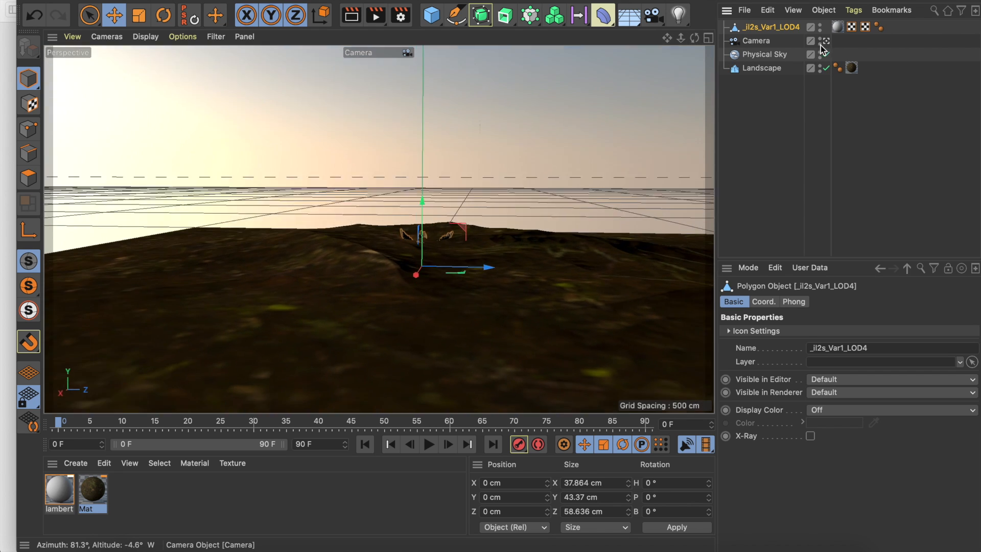
left_click_drag(694, 39, 471, 180)
left_click_drag(440, 241, 386, 273)
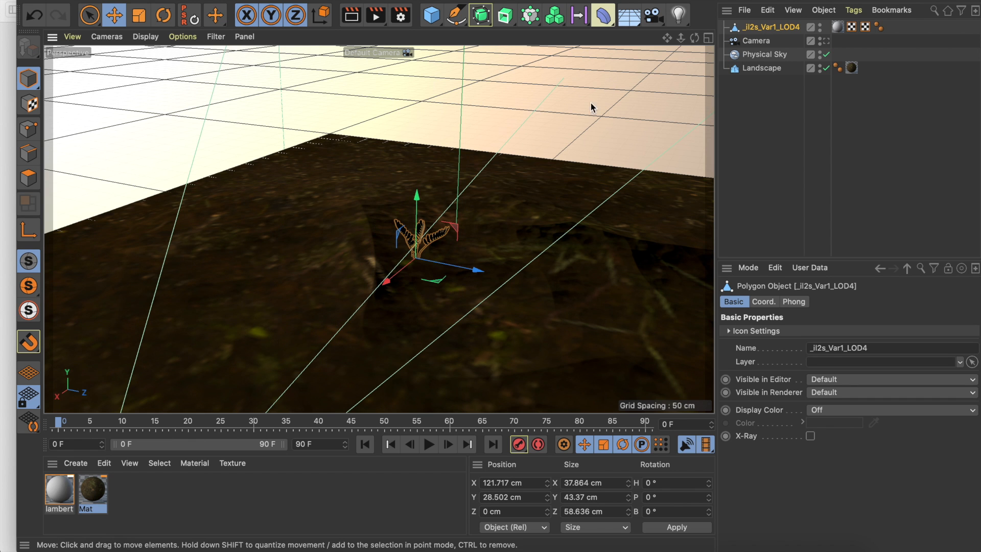
Add a Cloner in Object mode that distributes over the Landscape's surface, and nest the _il2s_Var1_LOD4 plant inside it.
left_click_drag(530, 15, 458, 36)
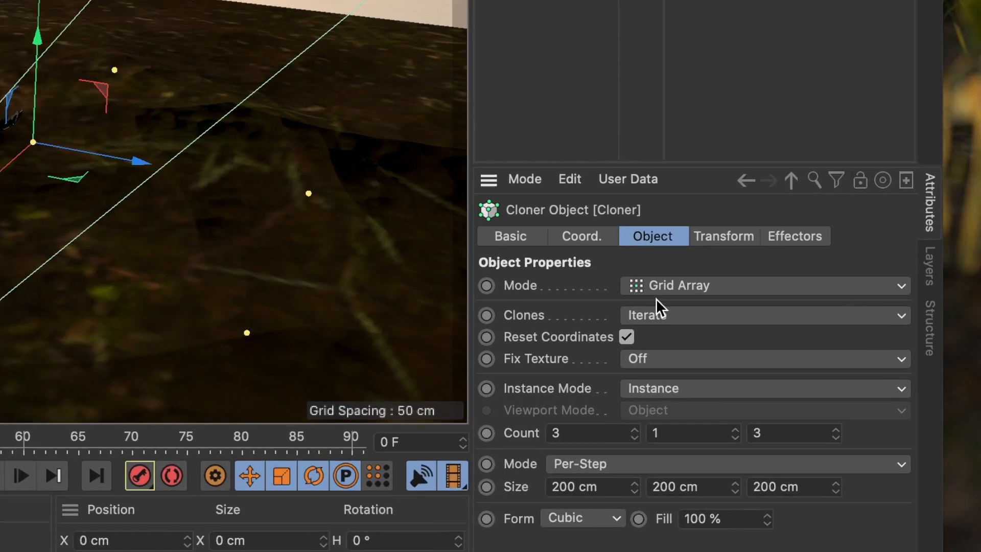
left_click(736, 332)
left_click(741, 347)
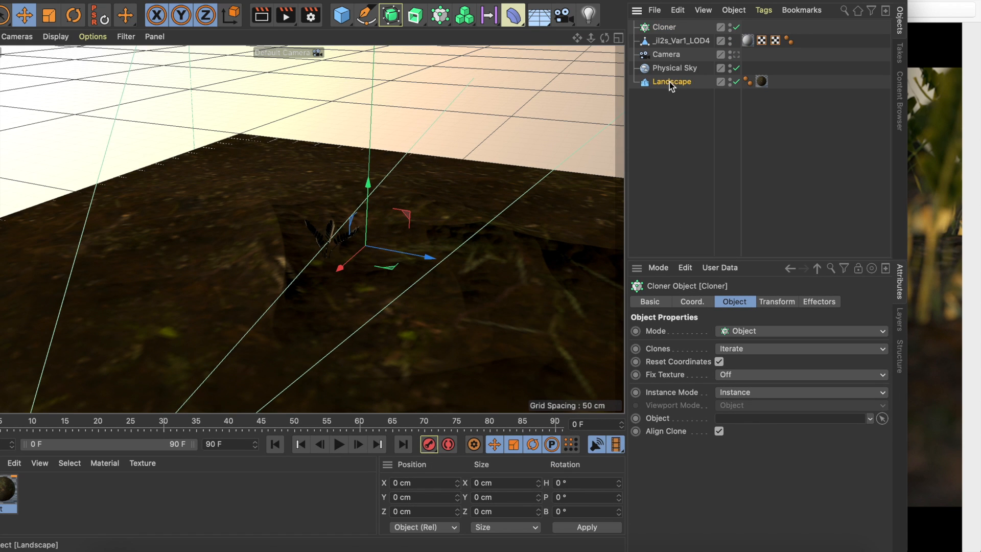
left_click_drag(668, 46, 726, 420)
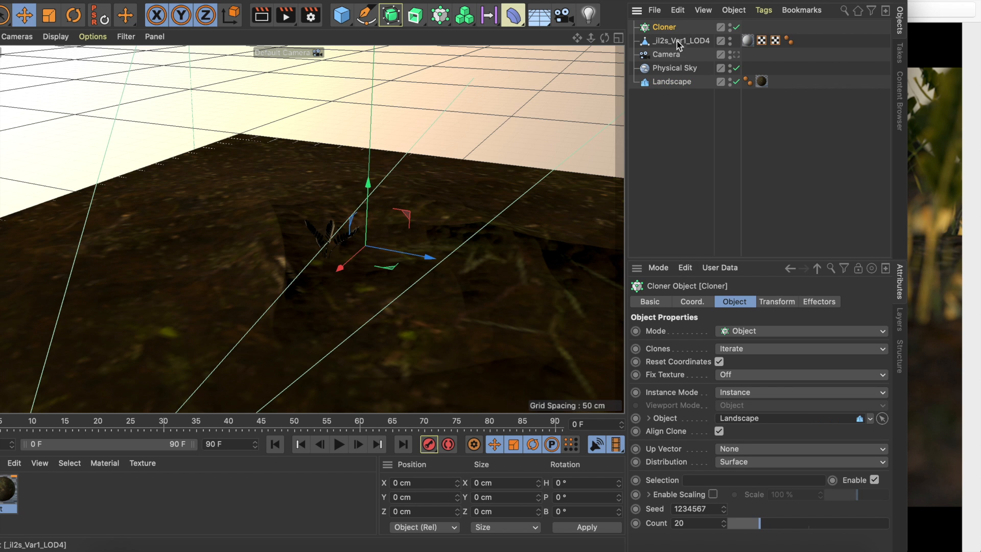
left_click_drag(677, 38, 673, 29)
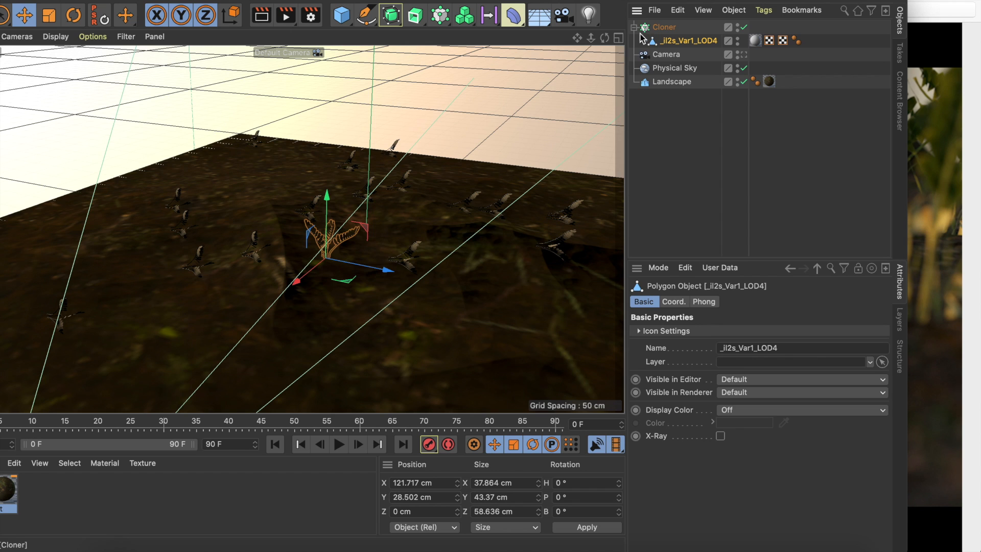
Set the Cloner's transform pitch rotation (R.P) to -90° so the plants stand upright.
left_click_drag(603, 43, 631, 41)
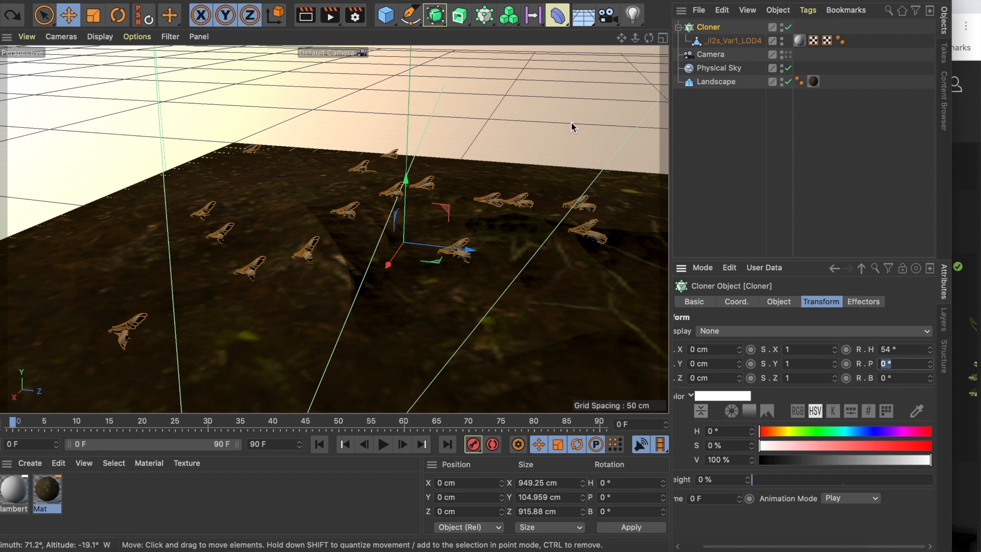
left_click(674, 28)
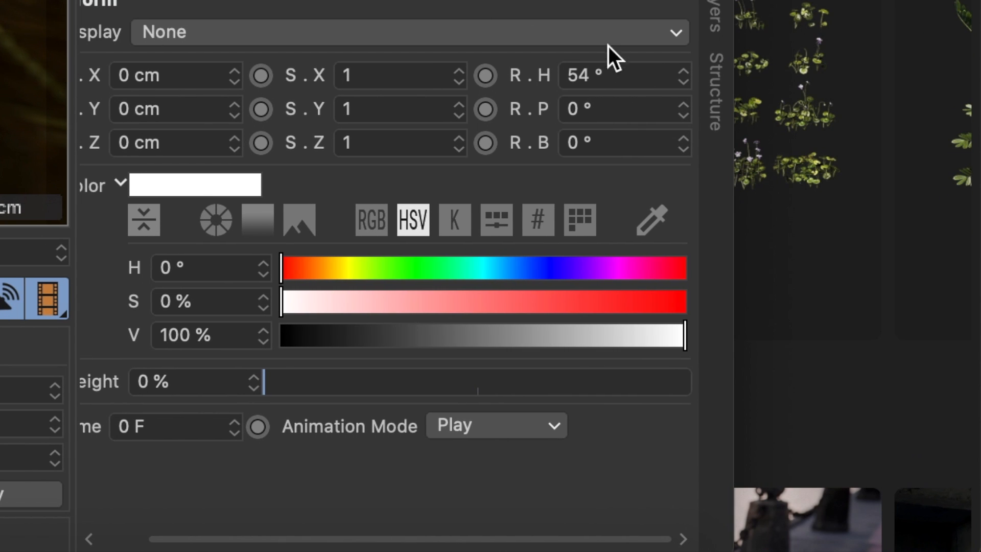
left_click(607, 113)
double_click(591, 110)
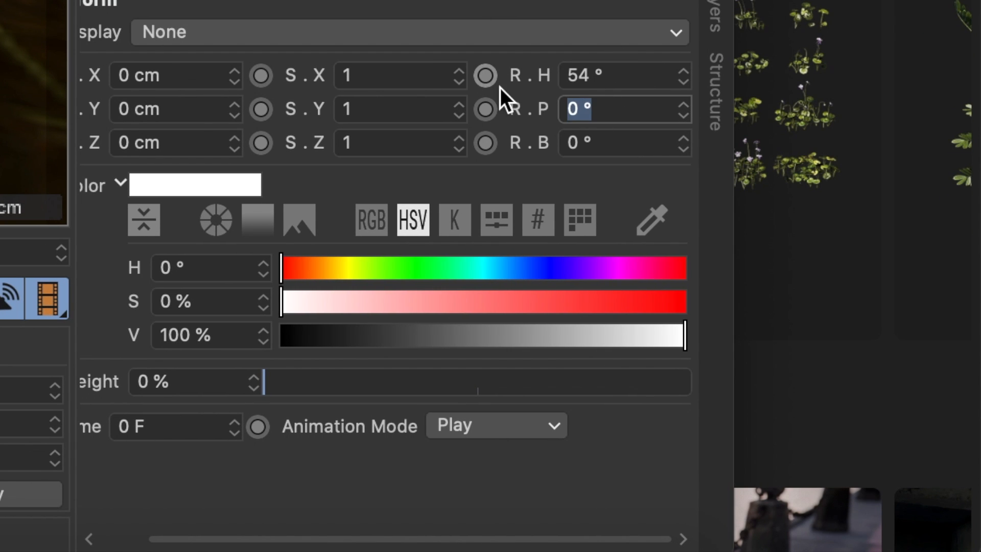
key("BackSpace")
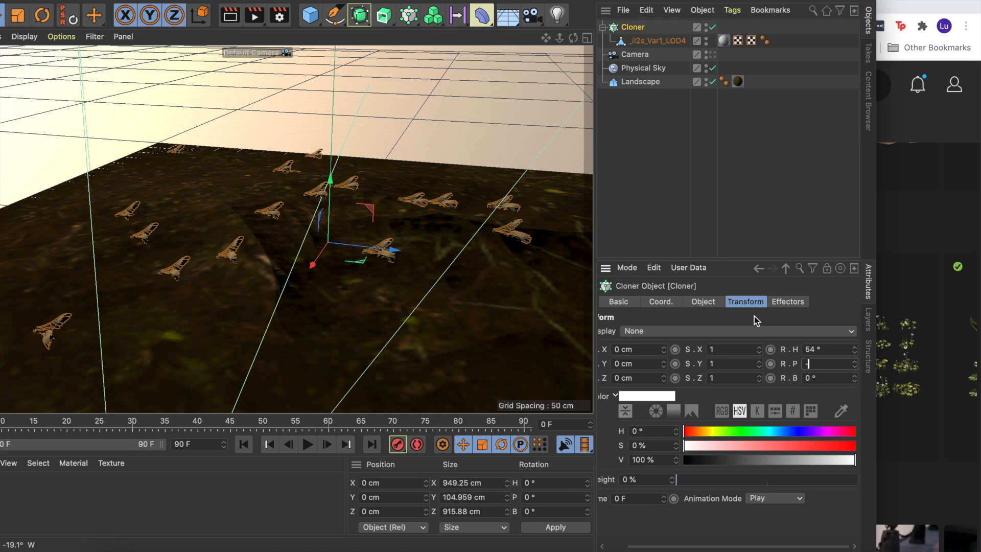
type("-90")
key("Return")
mouse_move(573, 39)
left_mouse_down()
mouse_move(650, 57)
mouse_move(618, 60)
left_mouse_up()
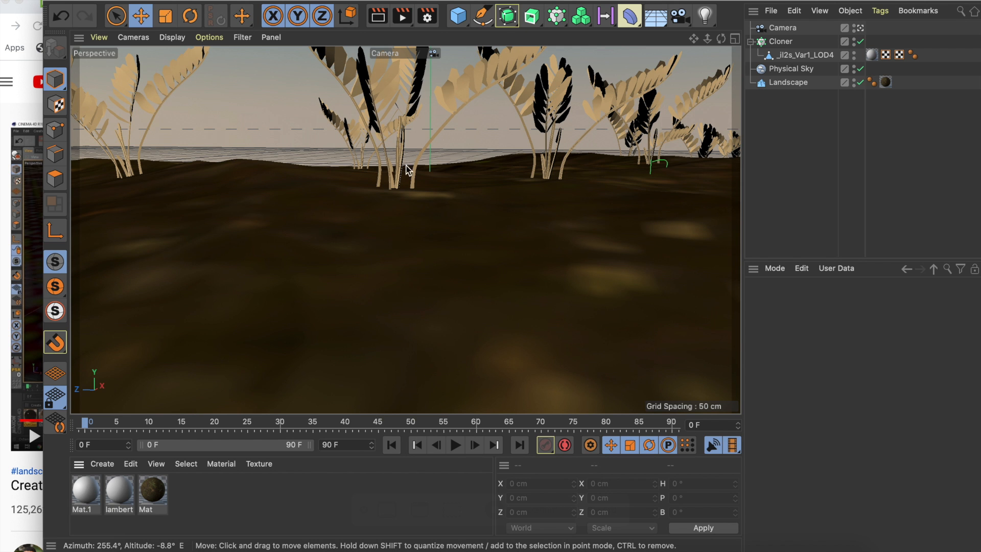
Texture the Mat.1 material with maps from the Houseplant_Flowerless_ulrtcjsia_8K_3dplant_ms folder and apply it to the cloned plant.
left_click(861, 29)
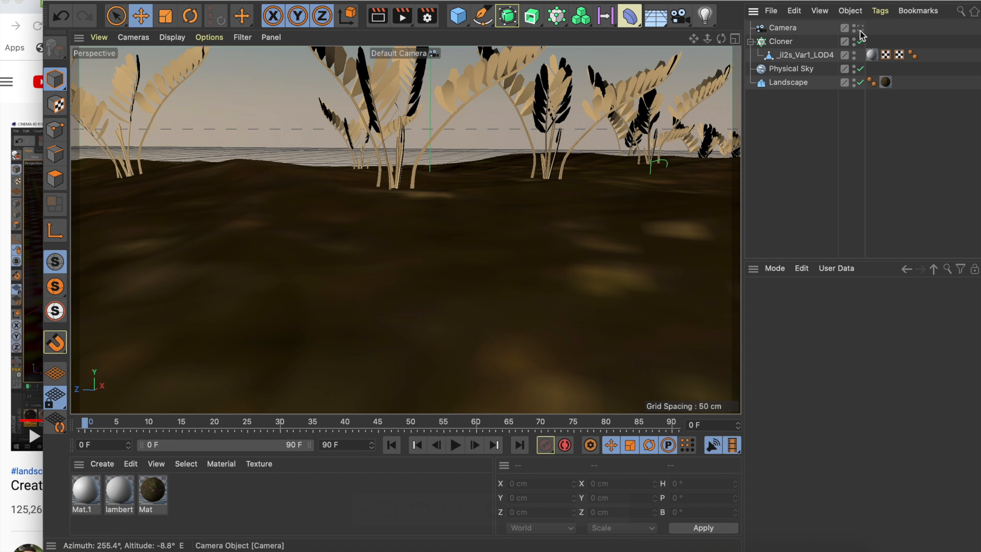
left_click_drag(707, 39, 698, 122)
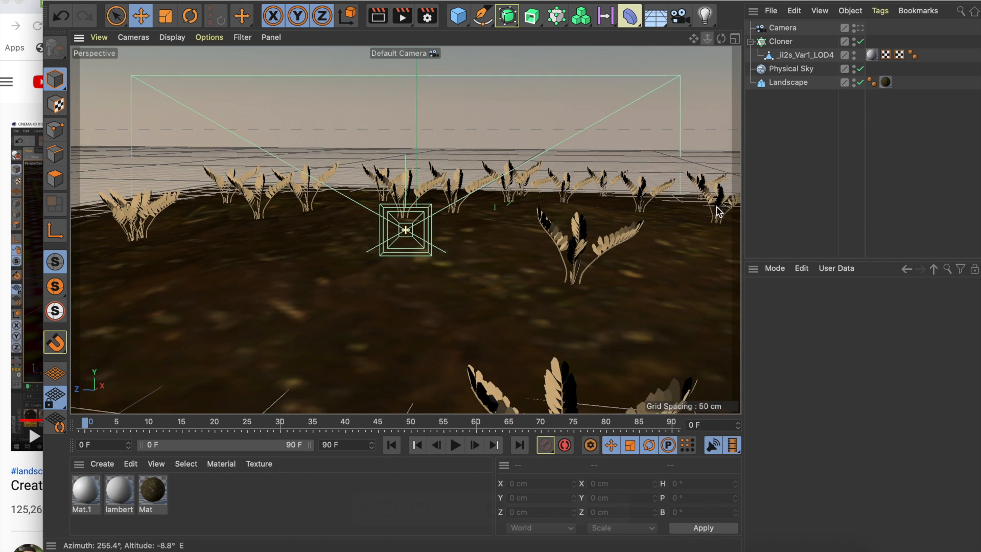
left_click_drag(719, 42, 699, 57)
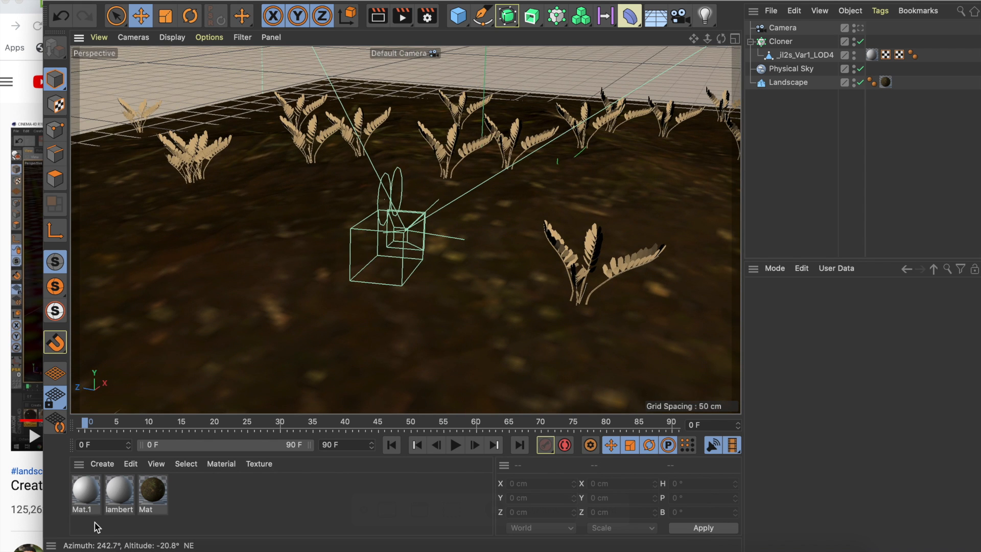
double_click(90, 503)
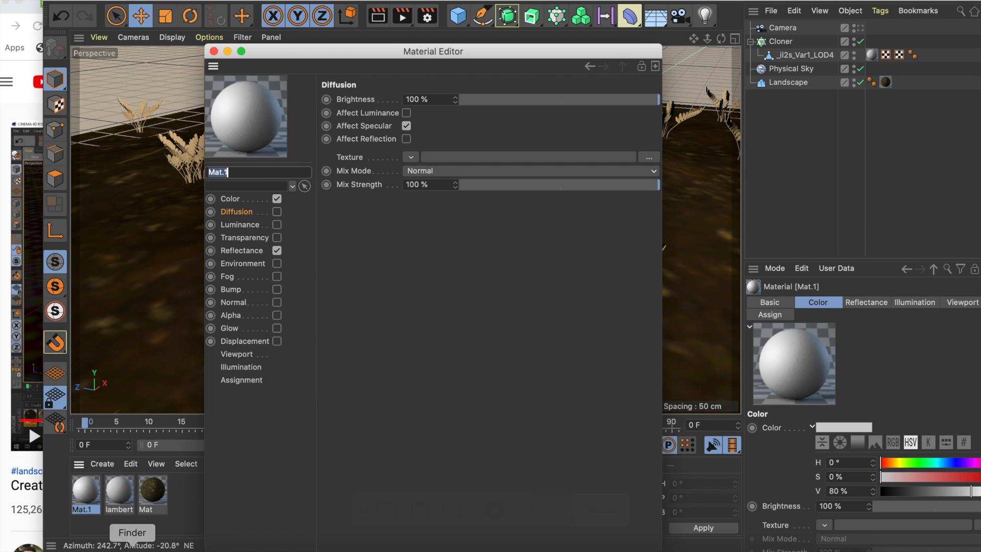
left_click(132, 550)
left_click_drag(491, 117, 448, 117)
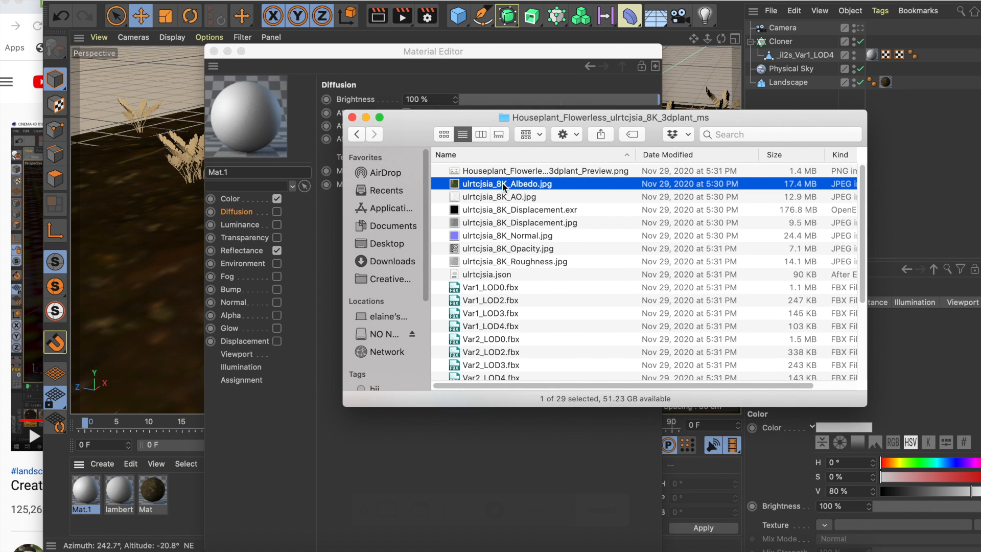
left_click_drag(423, 129, 537, 113)
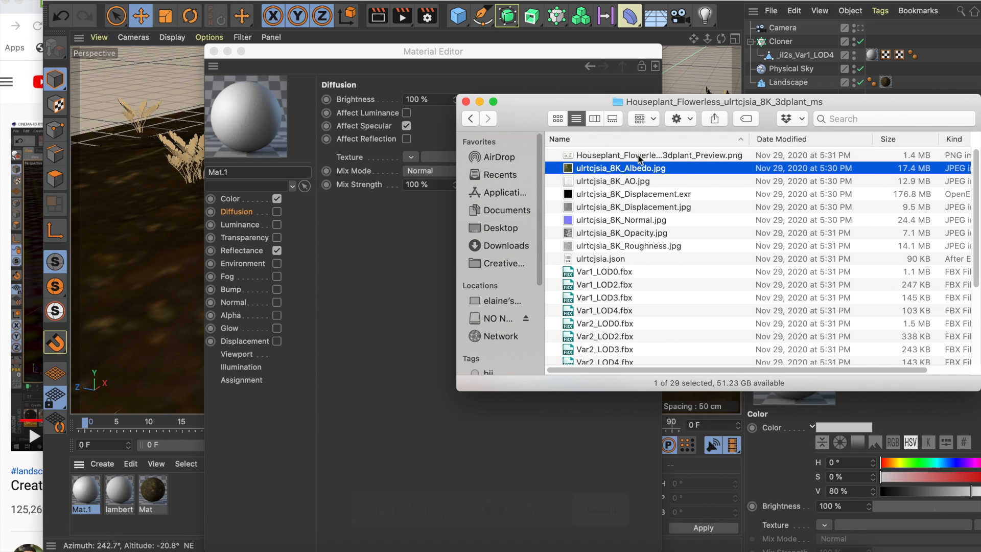
left_click(636, 196)
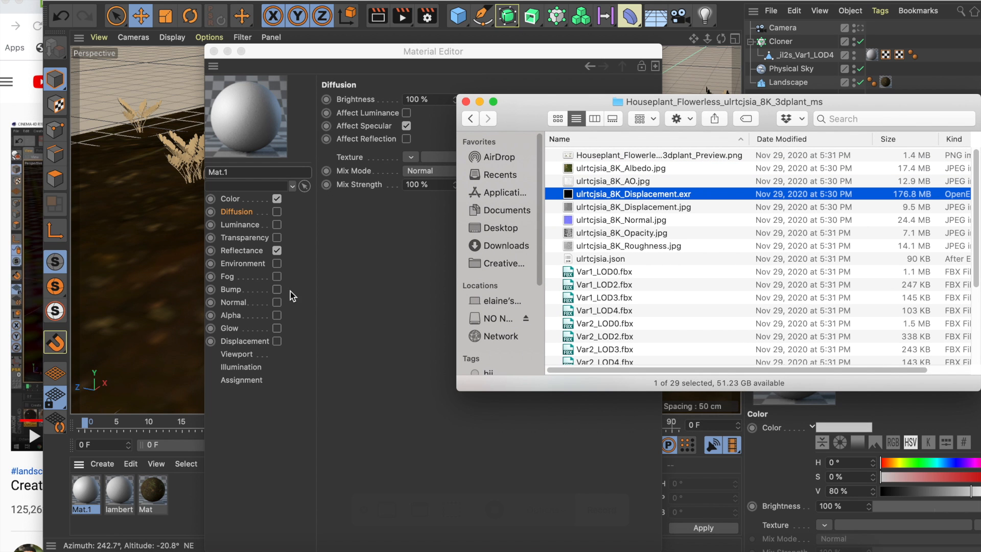
left_click_drag(528, 110, 479, 139)
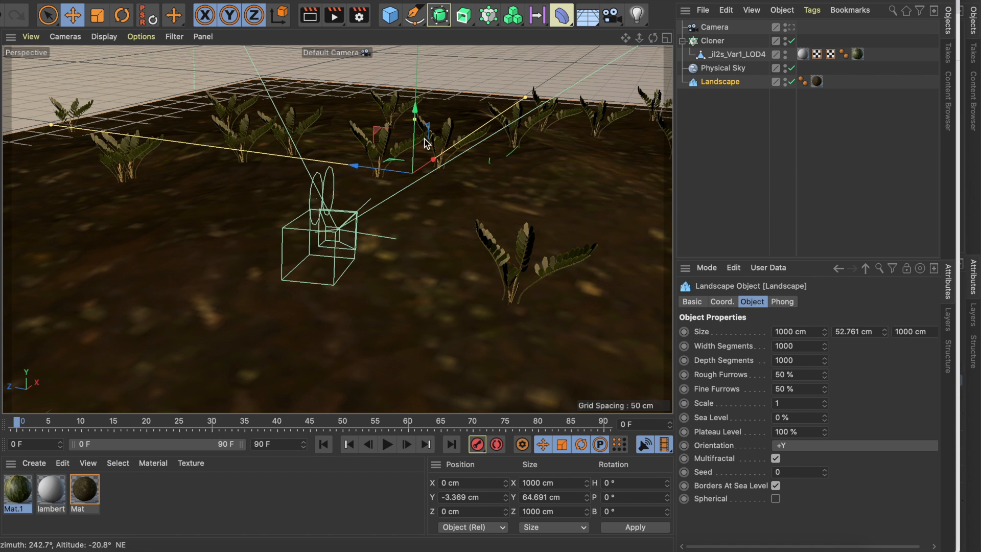
View the textured plants from a low viewpoint through the scene camera and render a preview.
left_click_drag(655, 38, 780, 47)
left_click(791, 27)
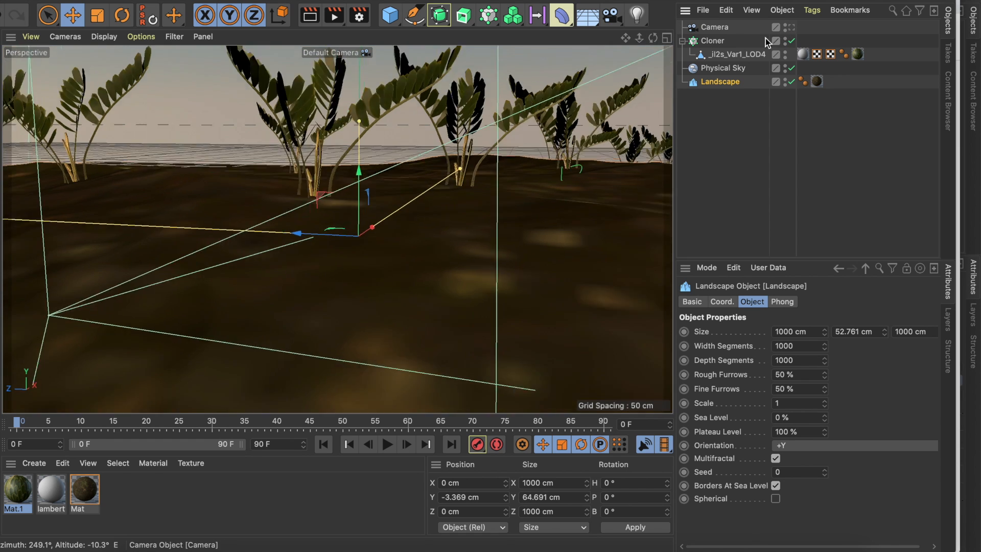
key("super+r")
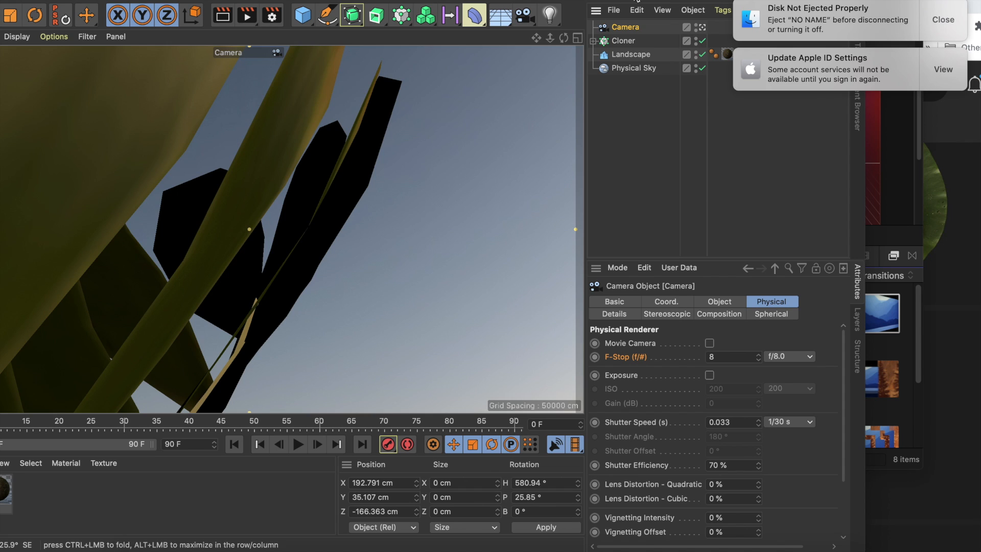
Leave the camera view, duplicate the Cloner and Landscape together and move the copies to about X 904 cm.
mouse_move(679, 12)
left_mouse_down()
mouse_move(664, 30)
mouse_move(680, 14)
left_mouse_up()
left_click_drag(562, 38, 460, 38)
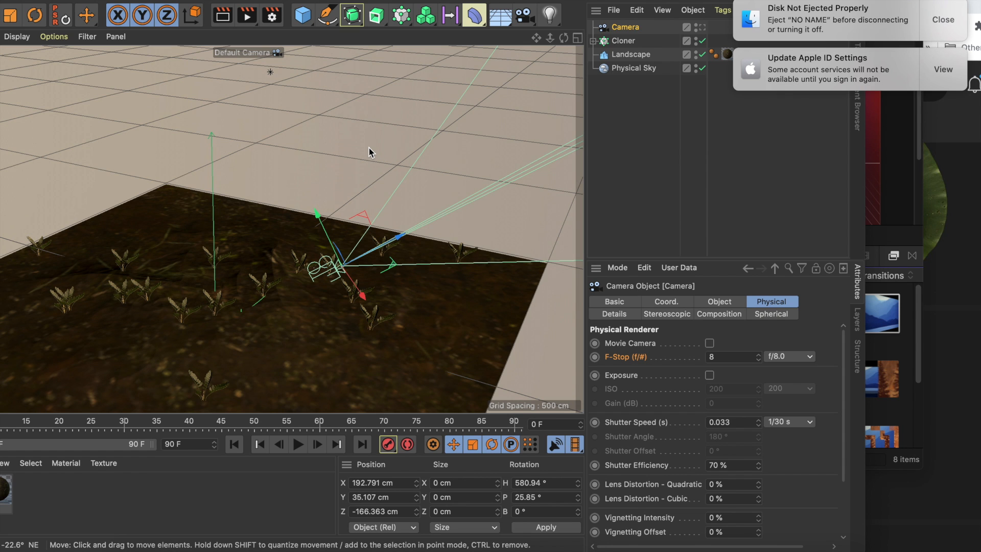
left_click(628, 54)
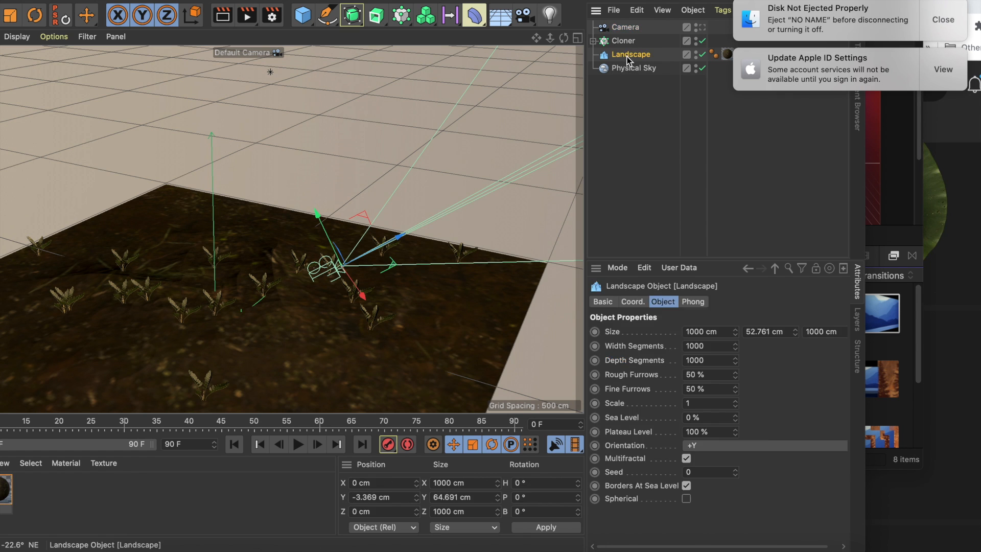
left_click(623, 41, "shift")
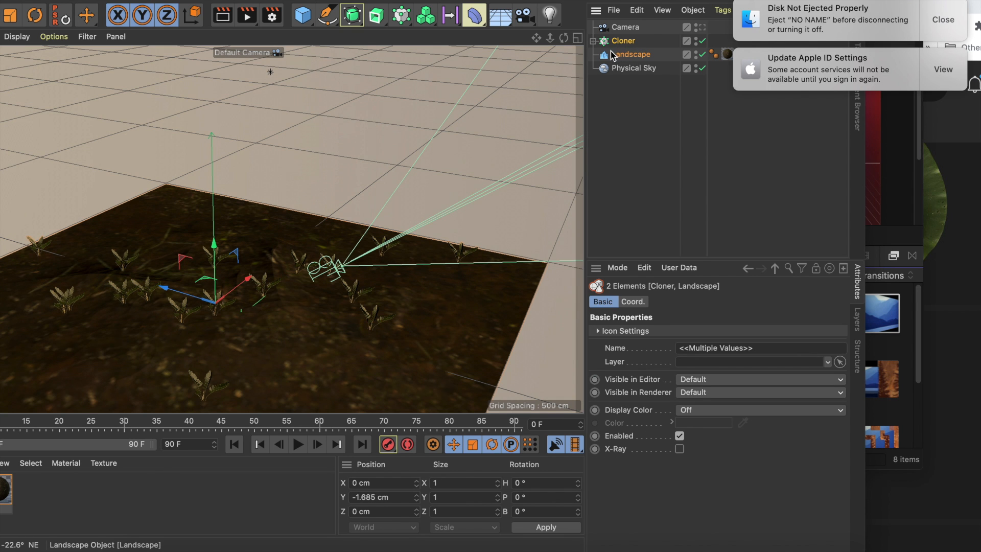
key("super+c")
key("super+v")
left_click_drag(266, 262, 403, 147)
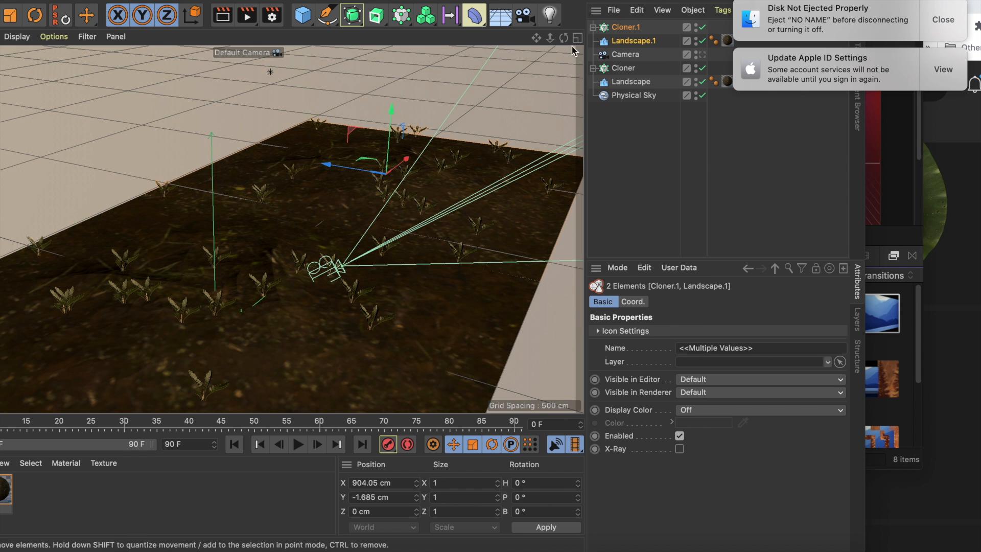
Duplicate Cloner.1 and Landscape.1 and move the copies to about X 889 cm, Y -9 cm, Z 733 cm.
left_click_drag(564, 38, 624, 40)
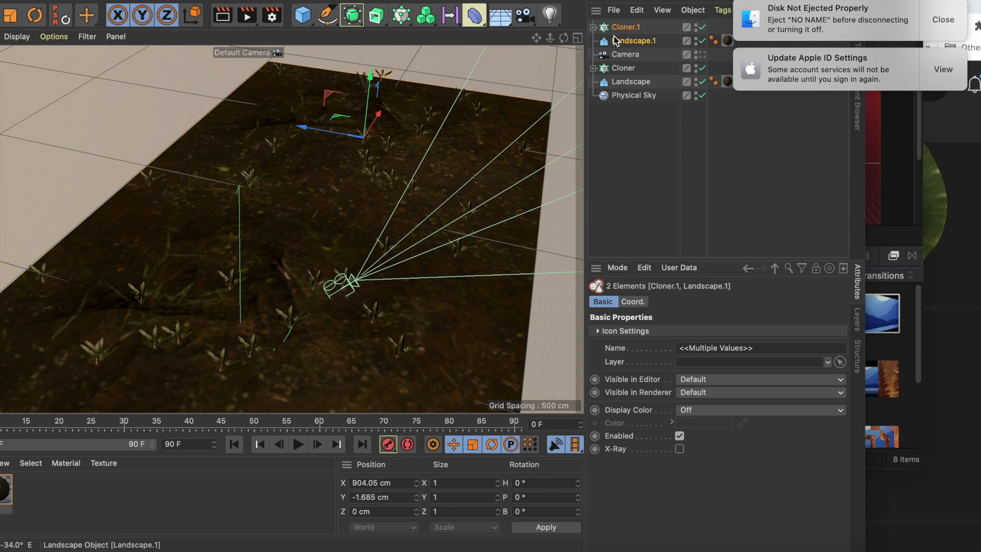
key("super+c")
key("super+v")
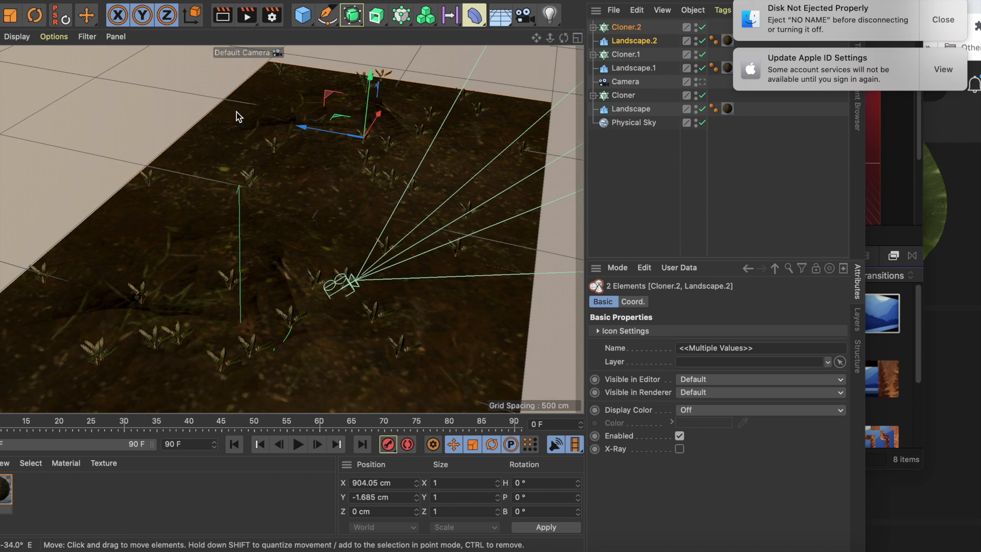
left_click_drag(321, 133, 161, 93)
left_click_drag(209, 66, 209, 89)
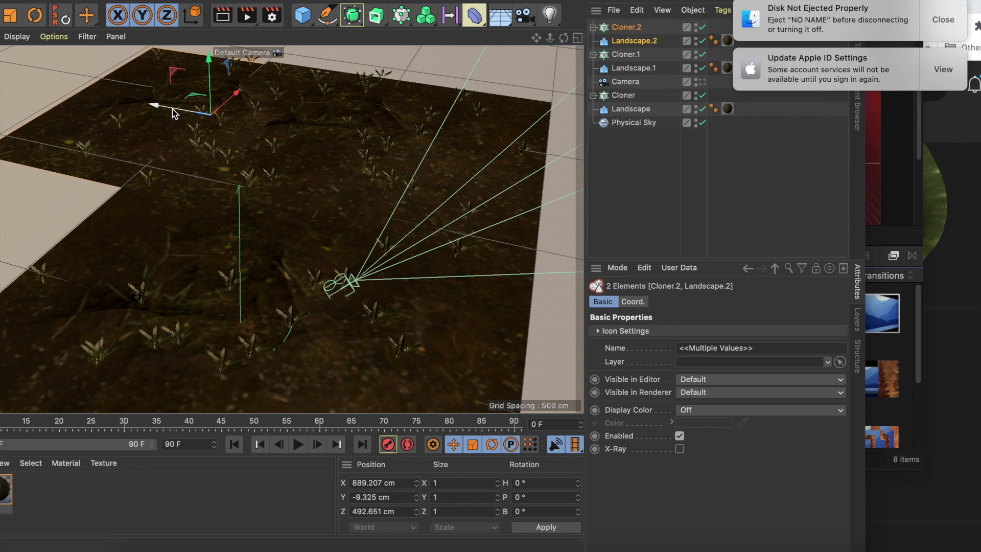
left_click_drag(141, 108, 94, 107)
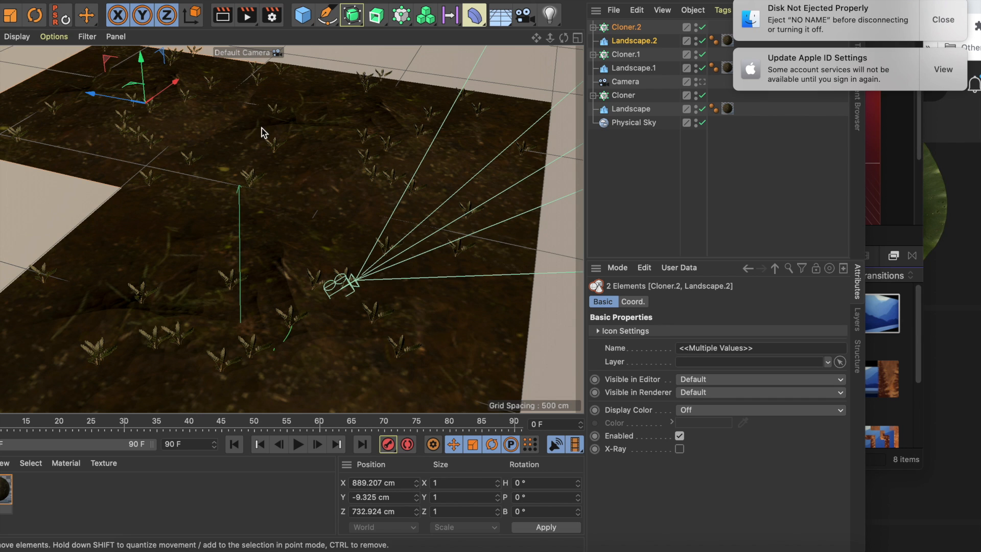
Look through the scene camera, reframe it at ground level among the plants facing the horizon, and render a preview.
left_click_drag(564, 38, 289, 159)
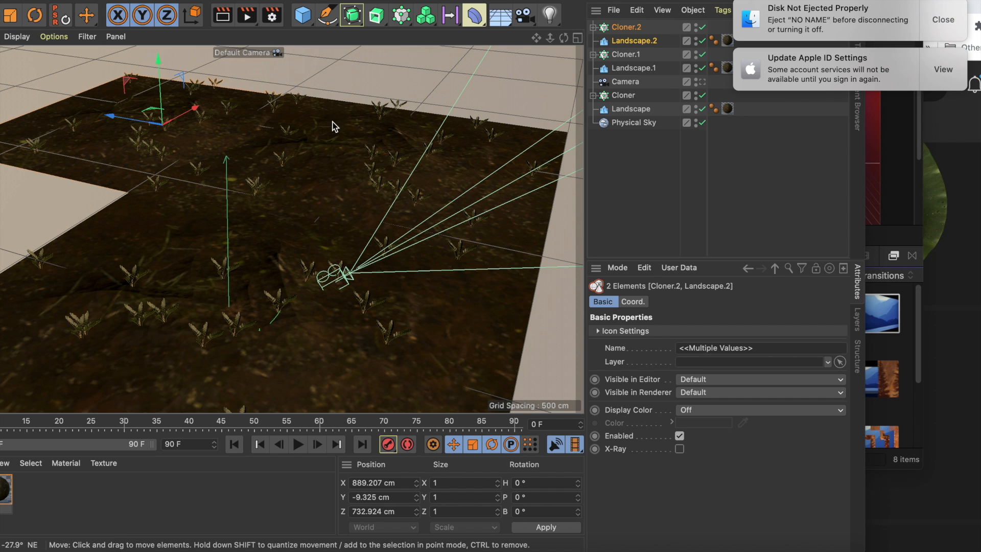
left_click(626, 81)
left_click(701, 81)
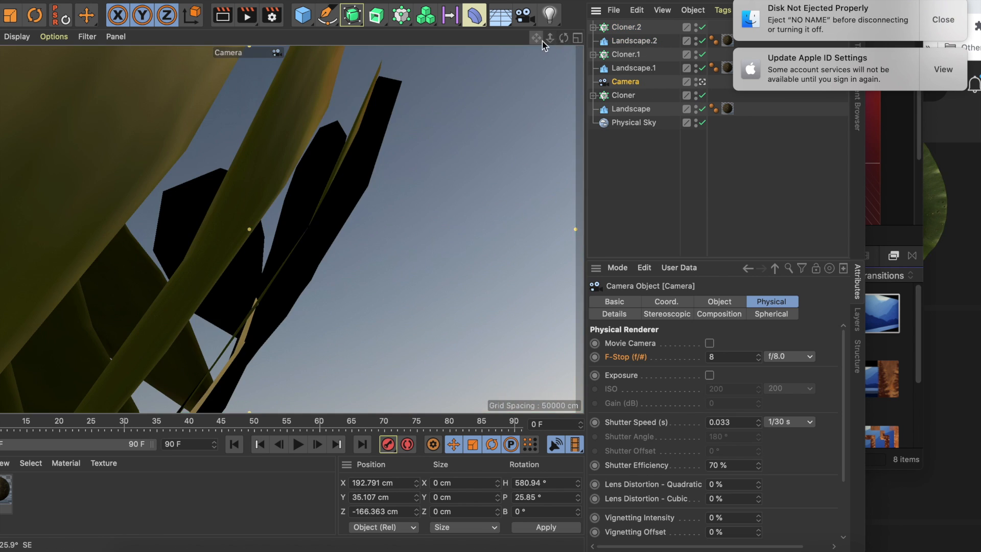
left_click_drag(563, 37, 236, 304)
mouse_move(550, 38)
left_mouse_down()
mouse_move(538, 145)
mouse_move(512, 236)
mouse_move(511, 153)
mouse_move(557, 54)
mouse_move(589, 60)
mouse_move(547, 31)
mouse_move(569, 39)
left_mouse_up()
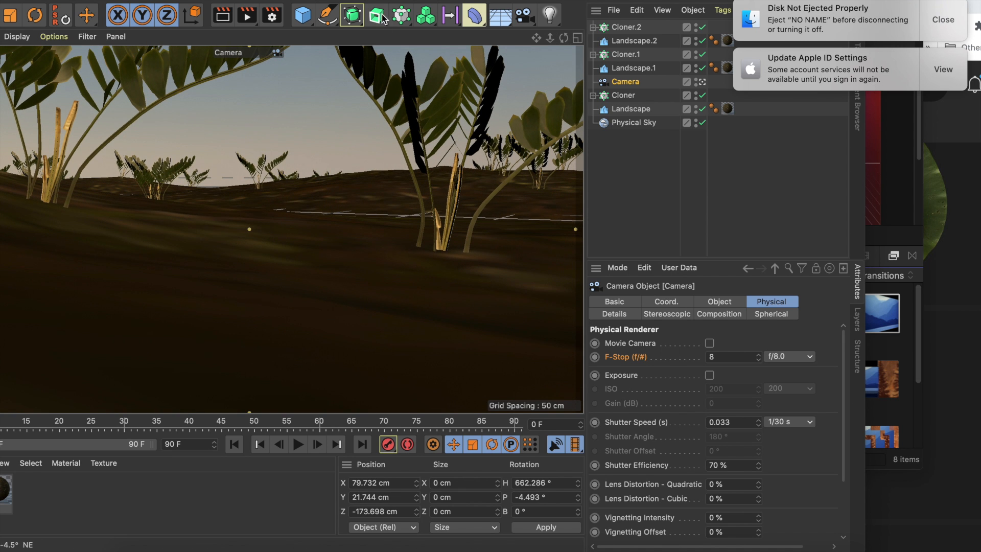
left_click_drag(371, 2, 563, 2)
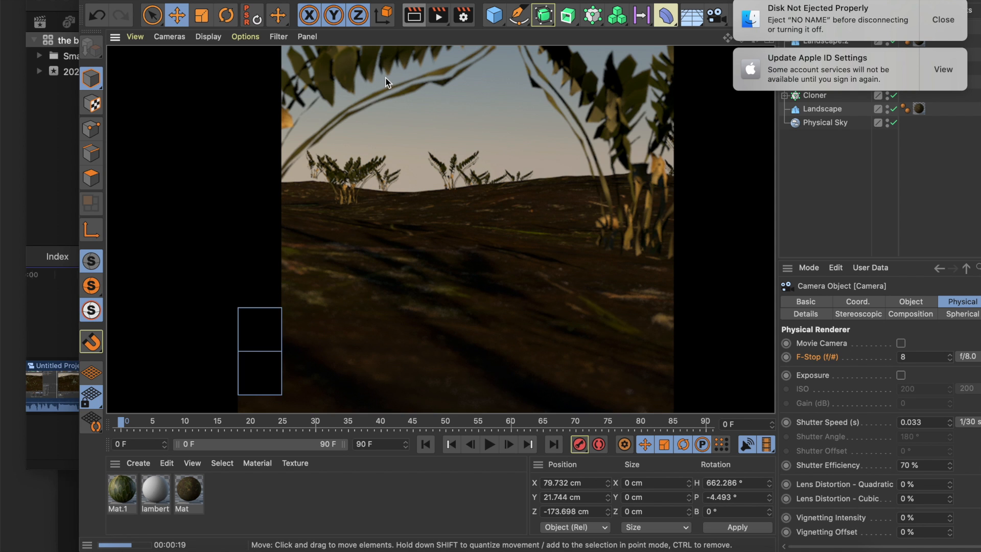
left_click(386, 78)
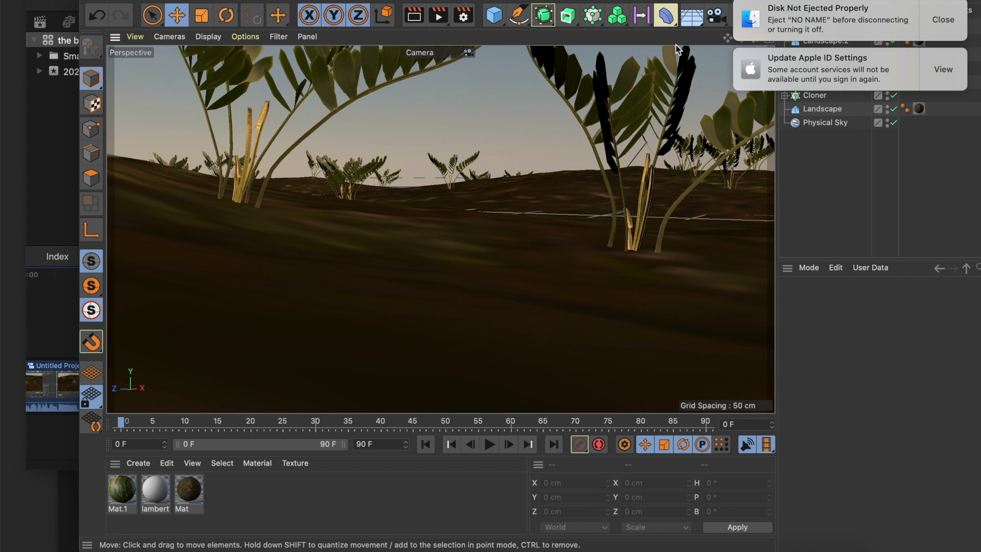
left_click_drag(661, 1, 527, 1)
left_click_drag(619, 41, 526, 1)
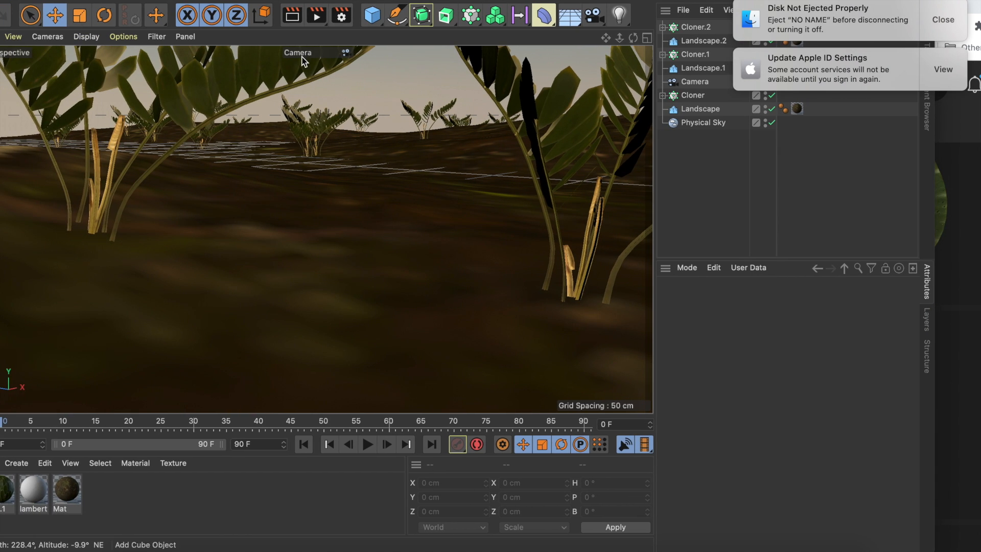
left_click_drag(521, 1, 410, 1)
Leave the camera view, add a Landscape mountain at about X 1478 cm and raise its height to about 374 cm.
left_click(662, 82)
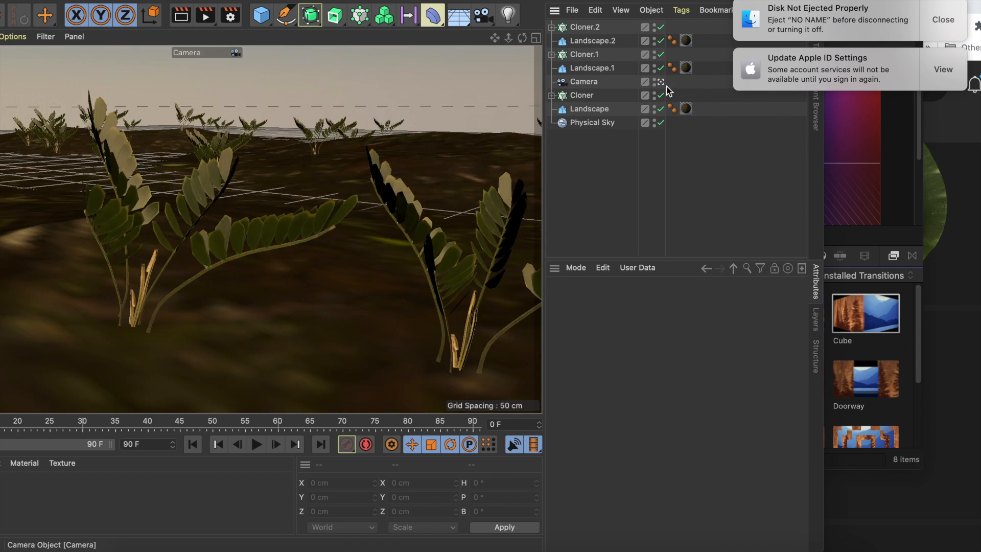
left_click_drag(522, 38, 321, 55)
left_click(267, 19)
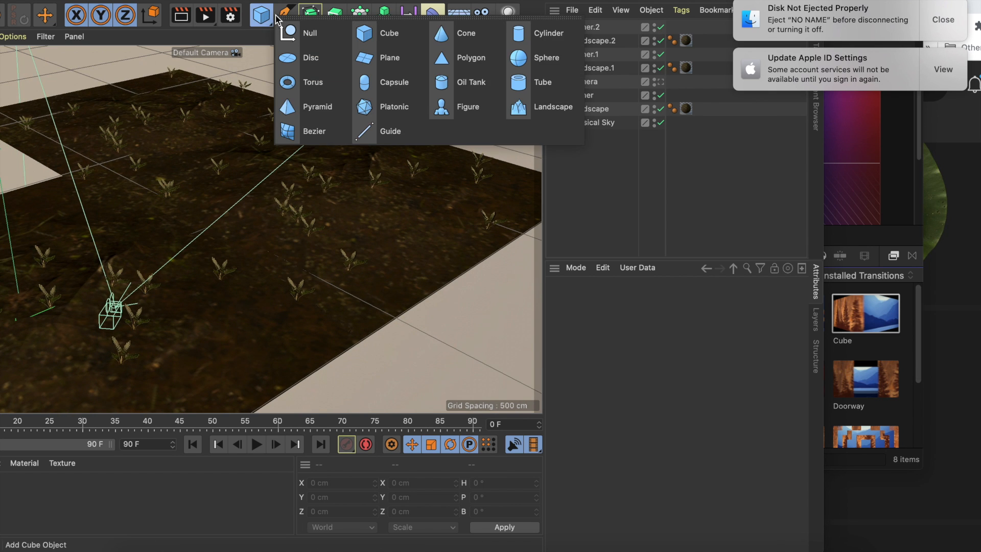
left_click(508, 107)
left_click_drag(96, 296, 374, 93)
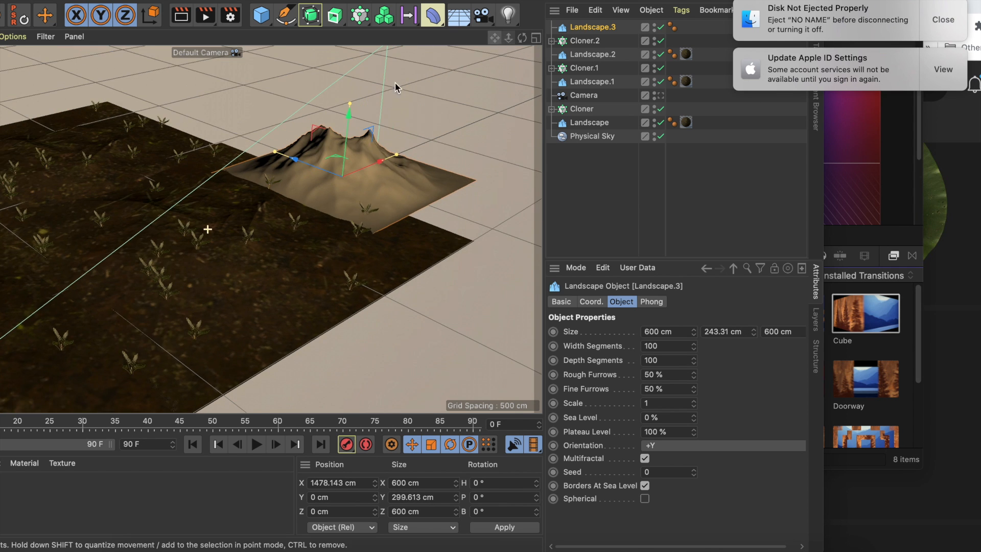
left_click_drag(521, 38, 470, 57)
left_click_drag(415, 125, 433, 83)
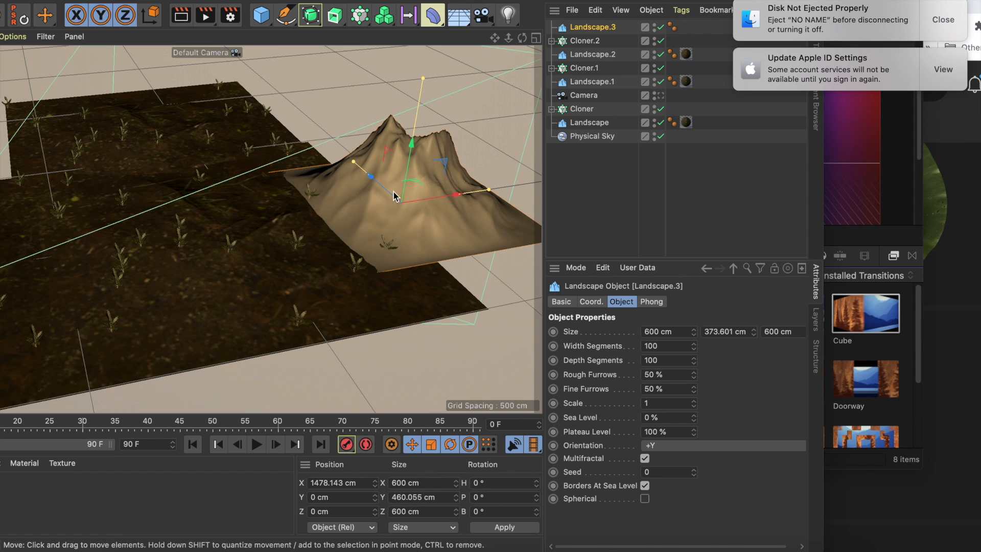
Move the mountain to about X 1718 cm, Y -50 cm, Z 1003 cm, centred on the horizon in the camera view.
left_click_drag(383, 209, 430, 187)
left_click_drag(457, 130, 357, 155)
left_click_drag(441, 170, 469, 167)
left_click_drag(395, 150, 378, 138)
left_click(660, 96)
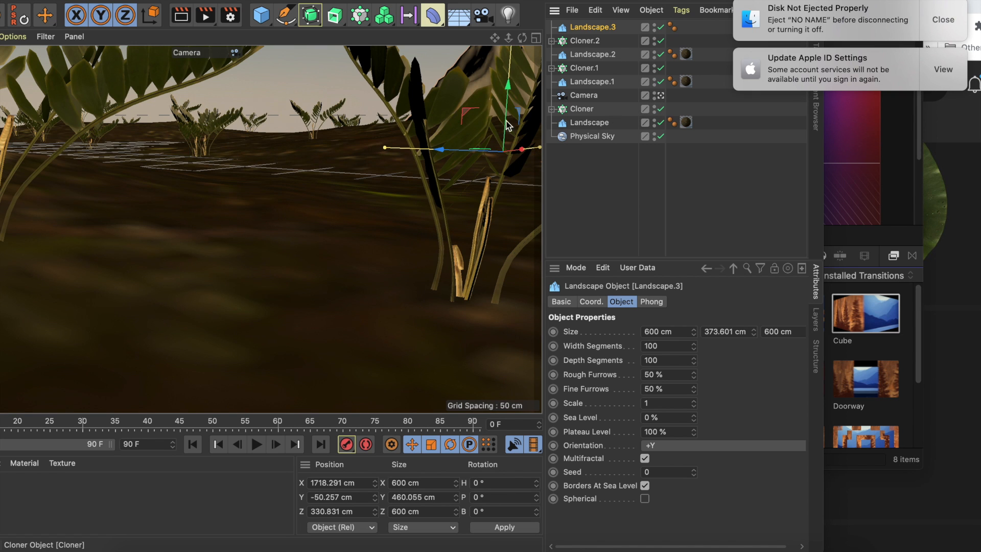
left_click_drag(449, 148, 231, 132)
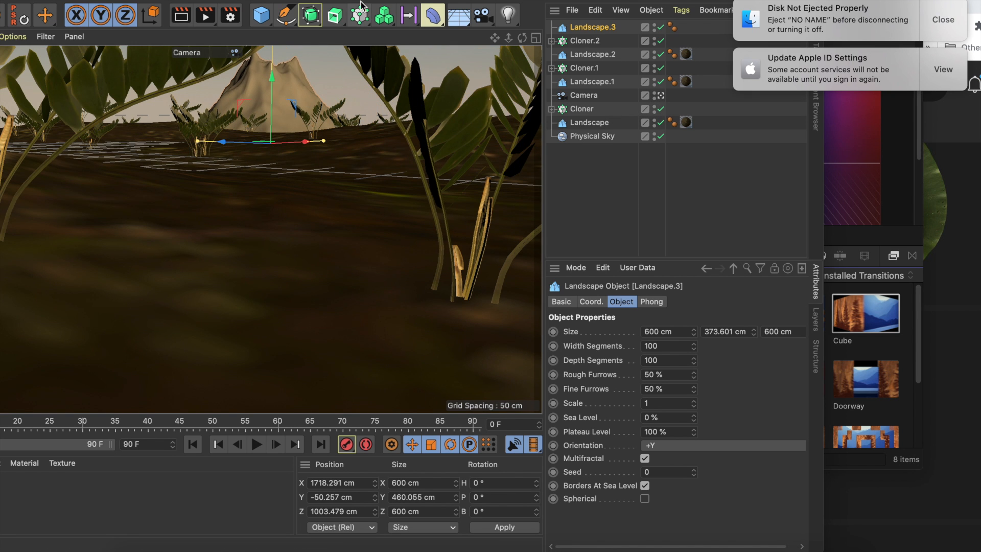
left_click(661, 95)
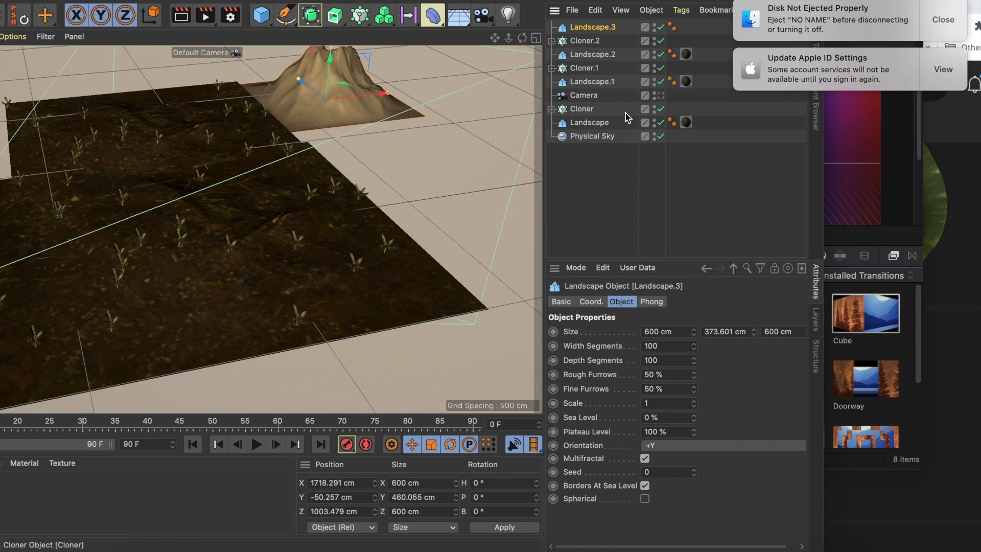
left_click(661, 96)
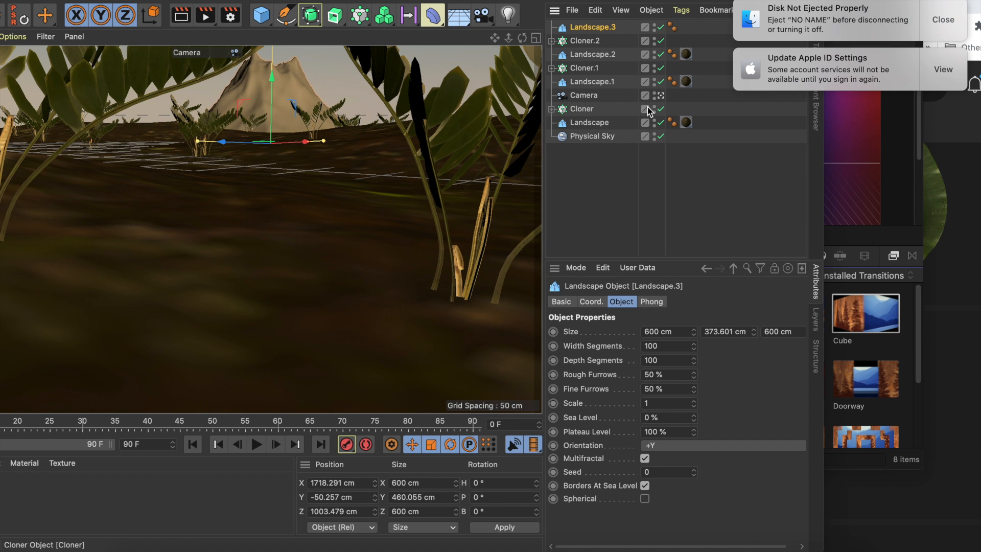
Create a blank material and inspect the existing lambert1 and Mat materials in the Material Editor.
left_click_drag(306, 1, 435, 1)
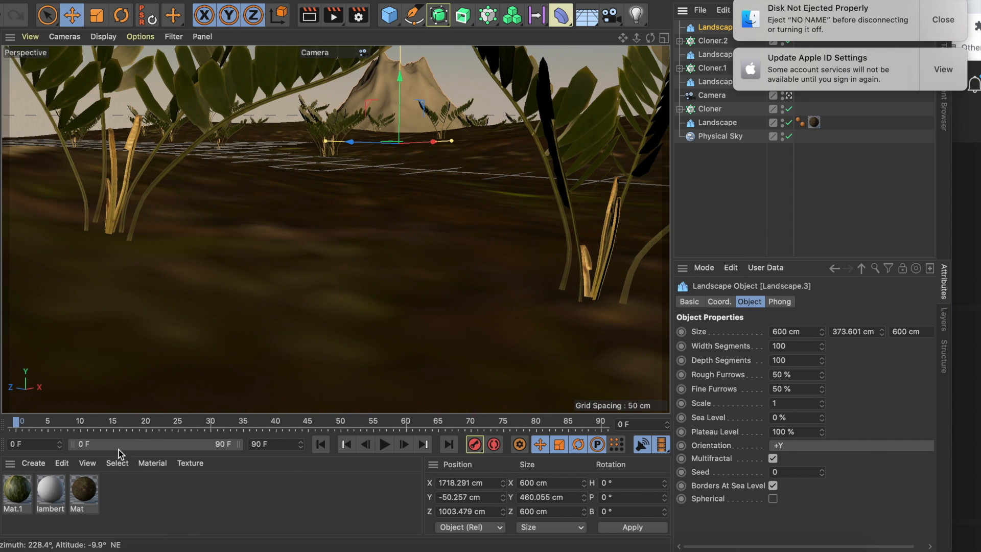
double_click(134, 488)
double_click(84, 489)
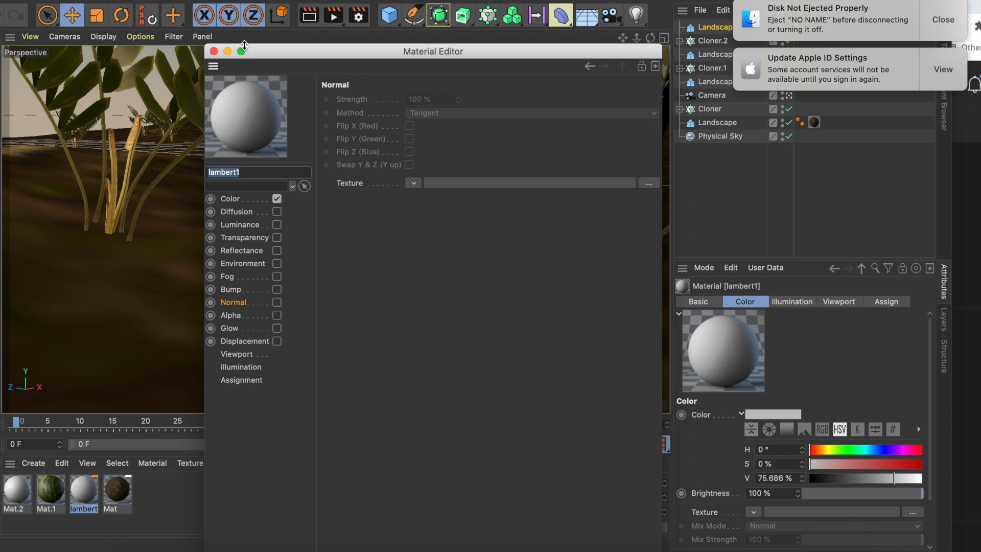
left_click(214, 51)
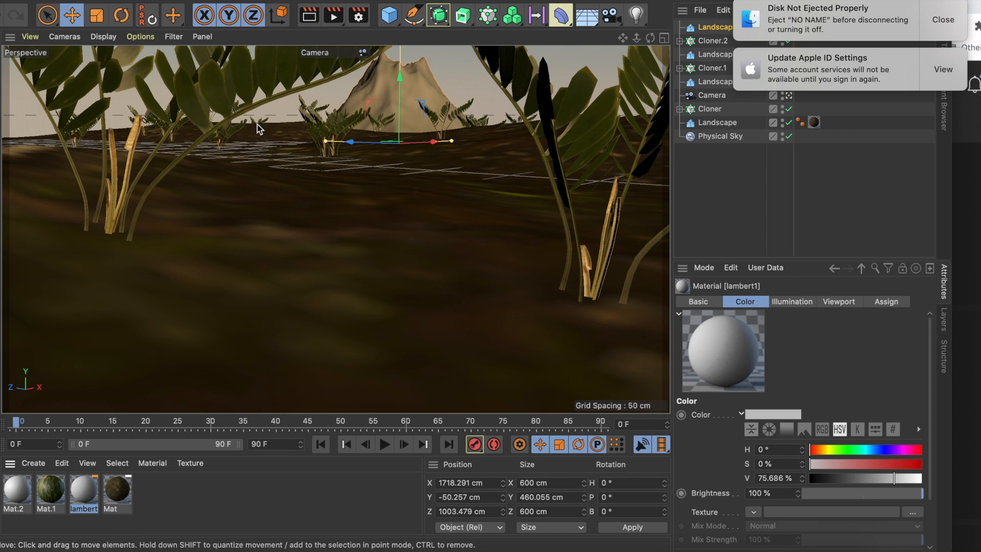
double_click(128, 505)
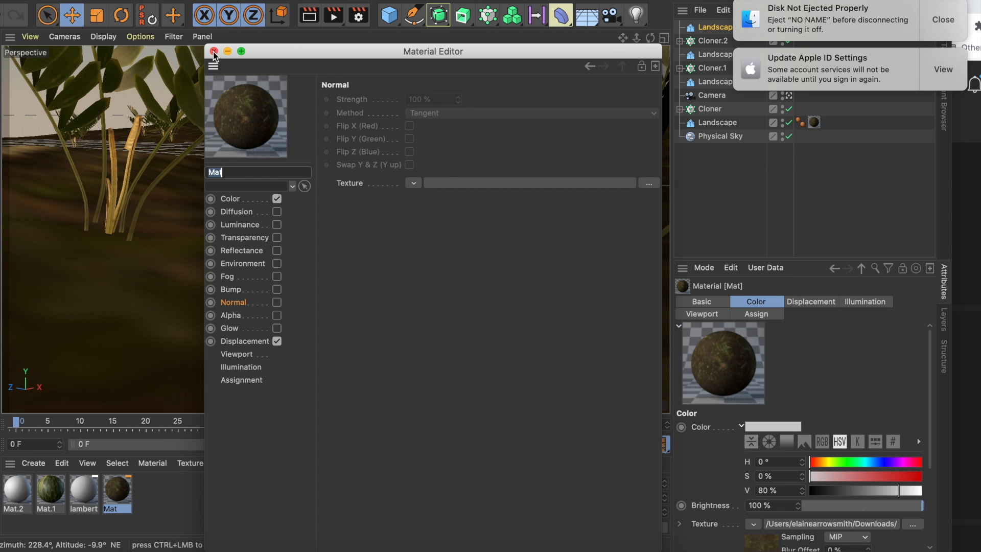
left_click(214, 51)
Apply the Mat ground material to the mountain and render a preview through the camera.
left_click_drag(246, 263, 381, 89)
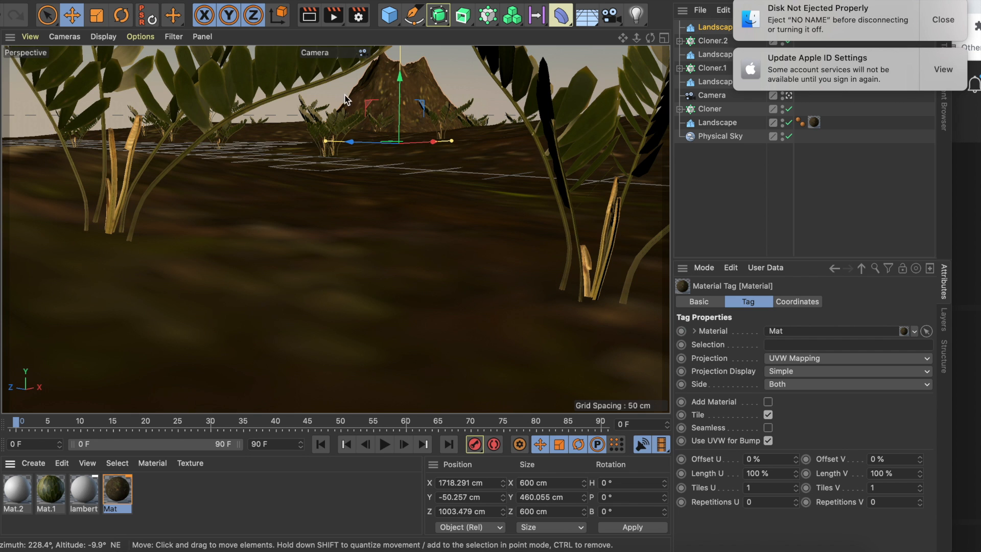
left_click(308, 15)
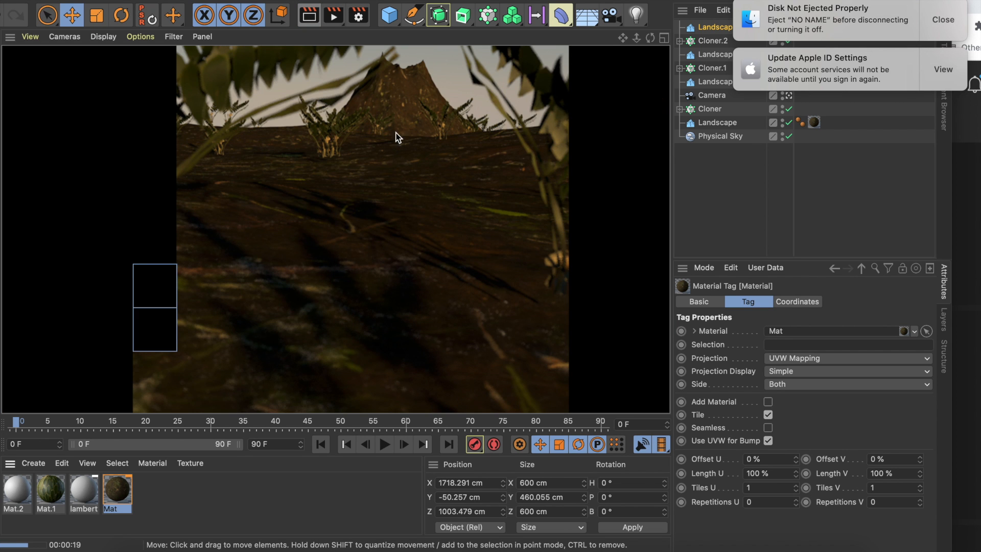
left_click_drag(657, 0, 548, 0)
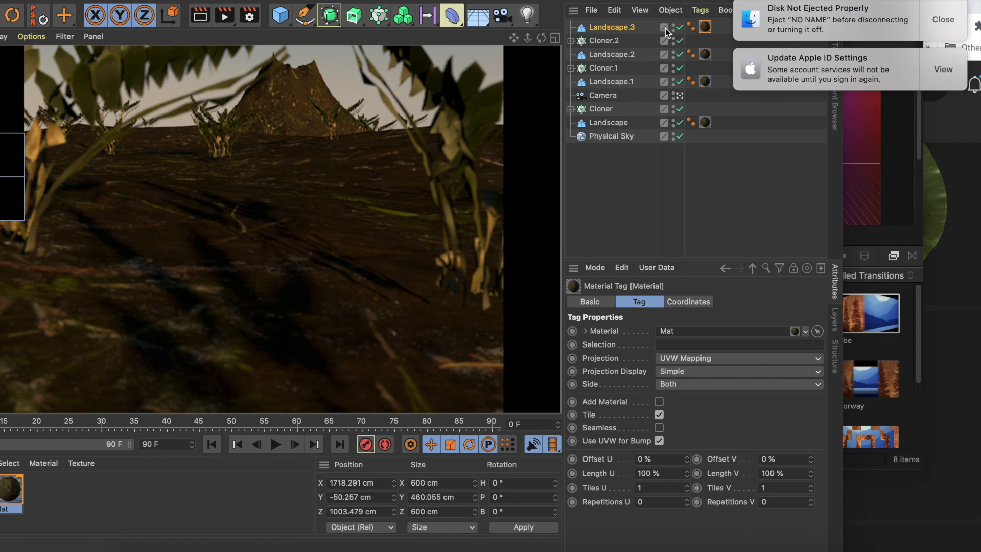
Shift the mountain to about X 1790 cm, Z 923 cm and place a duplicate at about X 2091 cm, Z 812 cm.
left_click(675, 96)
left_click_drag(354, 93, 362, 130)
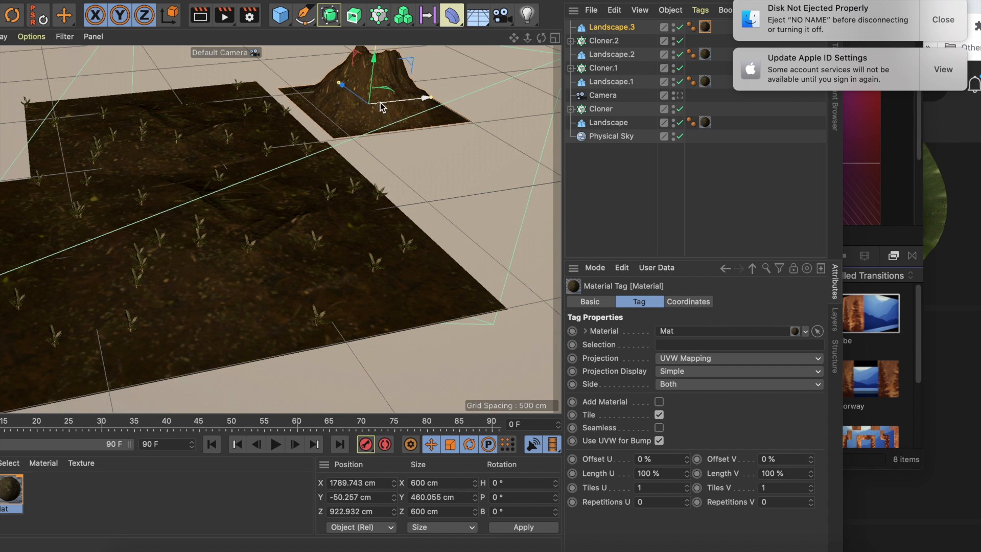
left_click_drag(398, 95, 429, 92, "ctrl")
left_click(680, 109)
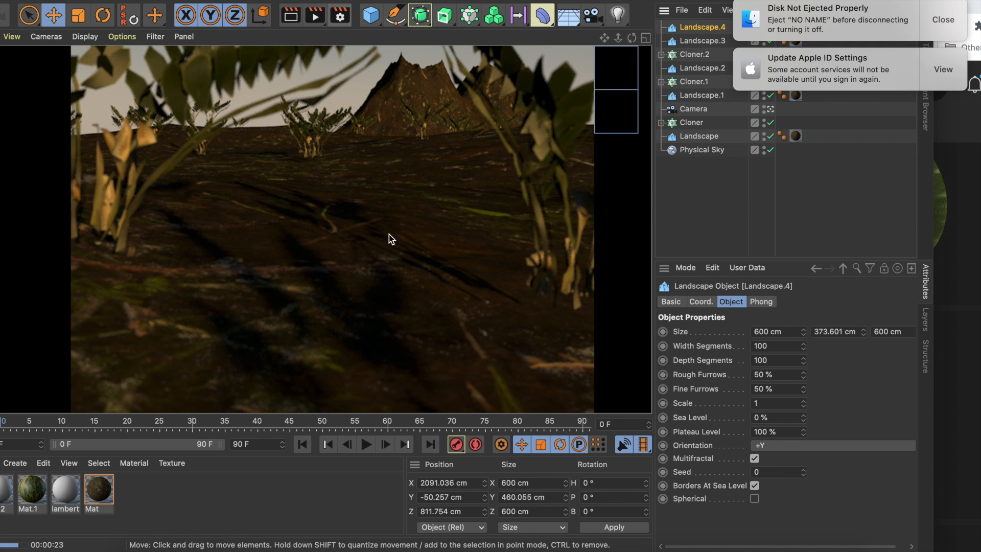
left_click(406, 161)
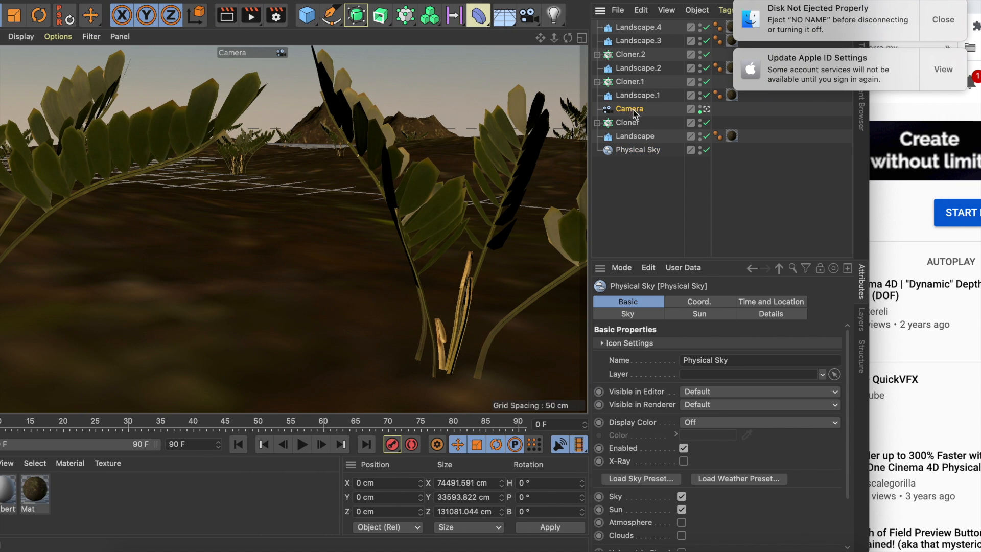
Review the Depth Of Field option in the Physical renderer's render settings.
left_click(629, 109)
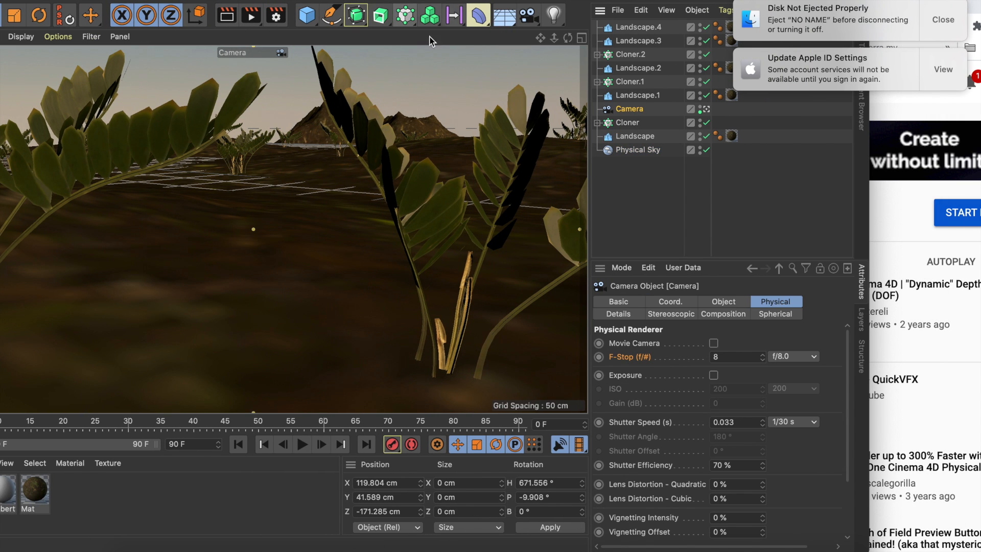
left_click(276, 15)
left_click_drag(420, 11, 351, 2)
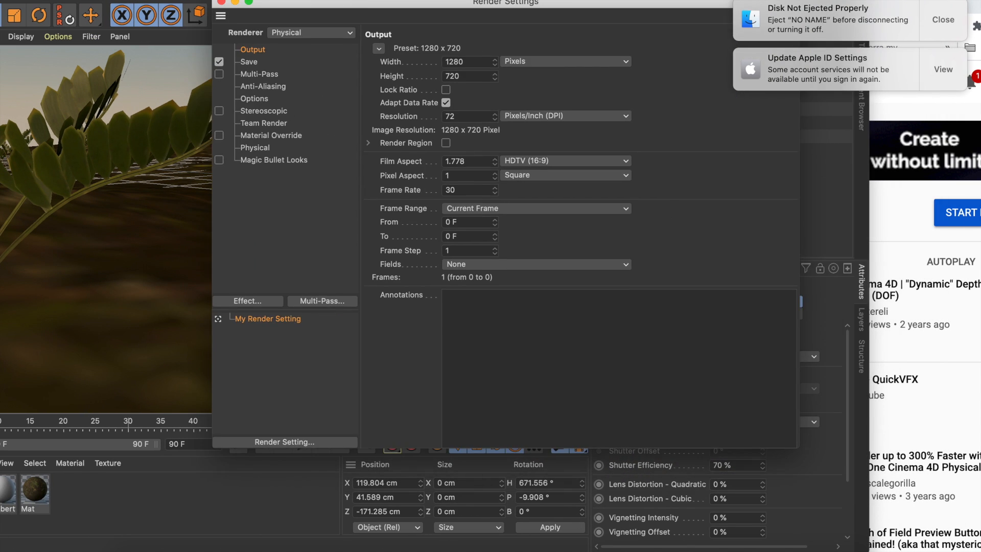
left_click(256, 147)
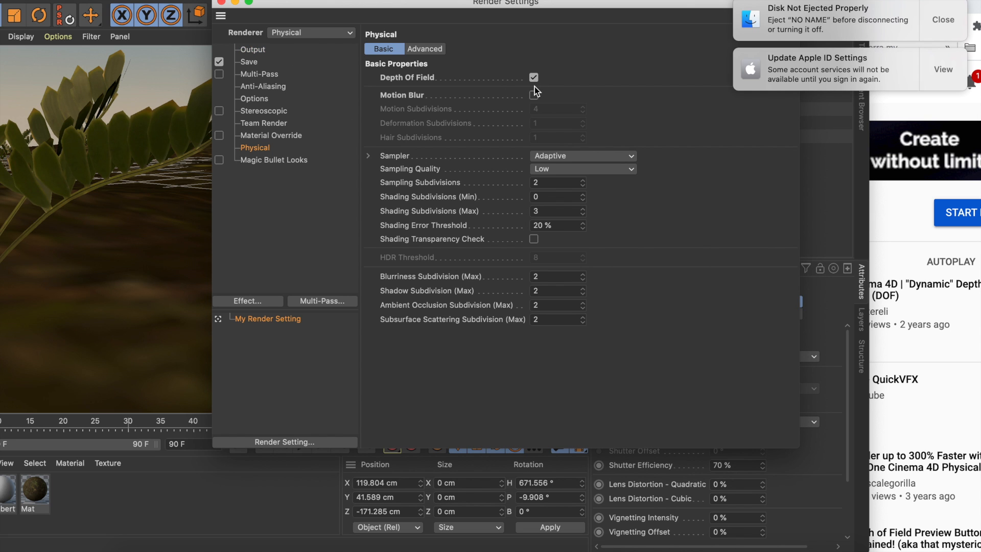
left_click(221, 2)
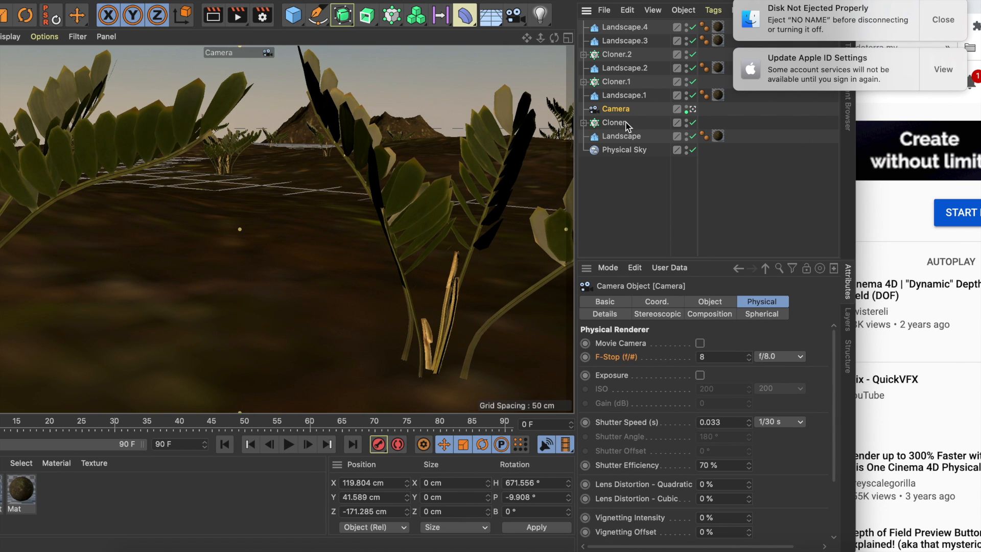
Shorten the camera's focus distance to the nearest plants in the Top view and render a preview of the camera view.
left_click(568, 39)
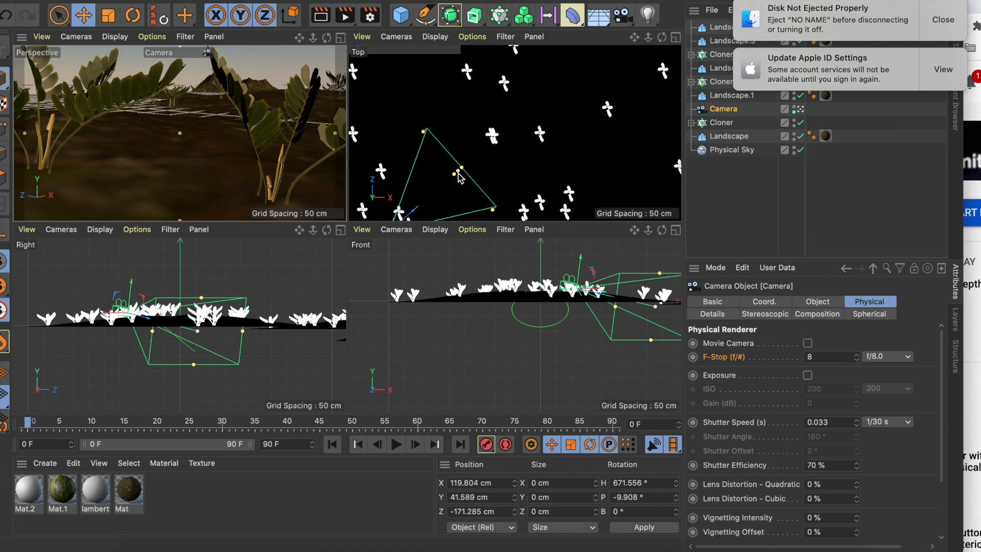
left_click_drag(459, 174, 408, 224)
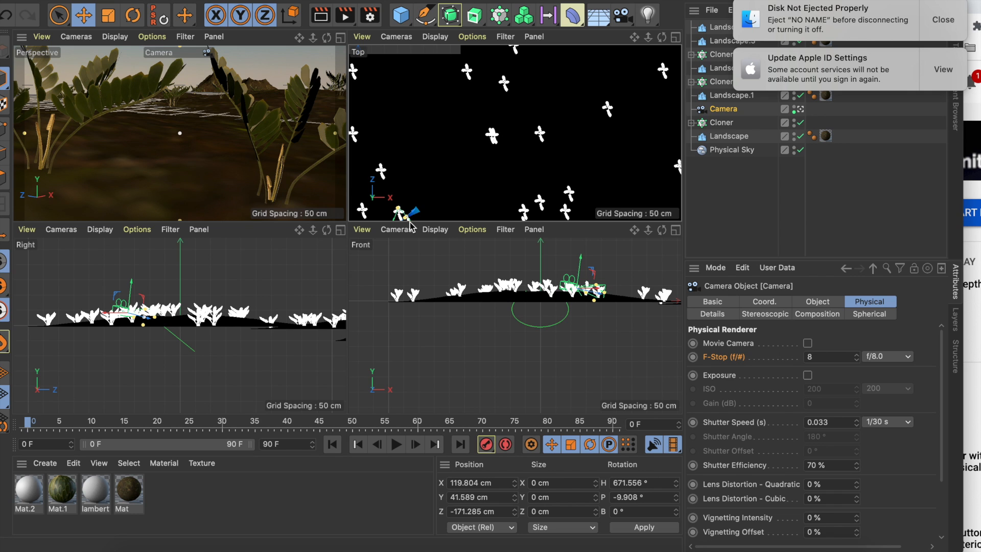
left_click_drag(409, 225, 433, 193)
left_click_drag(648, 37, 524, 109)
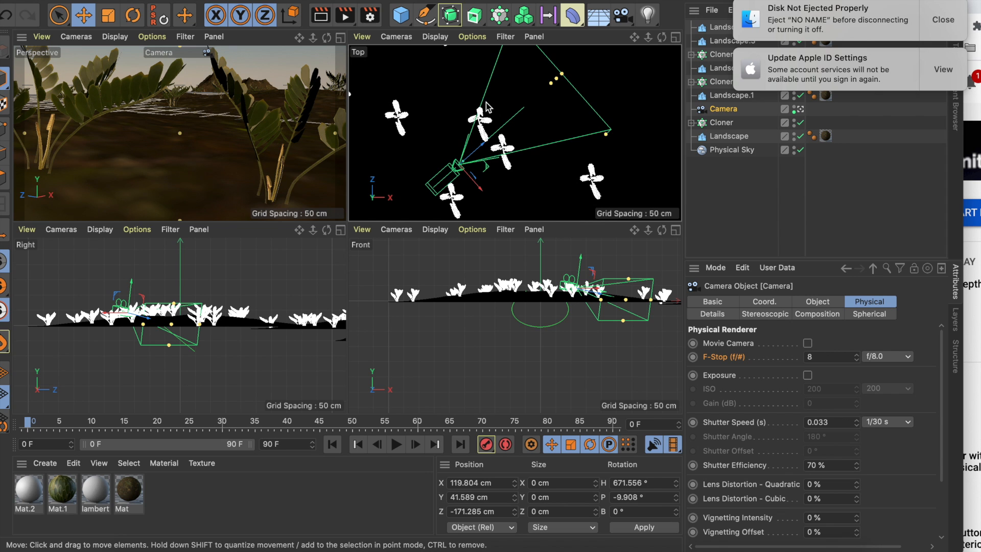
left_click_drag(562, 76, 502, 130)
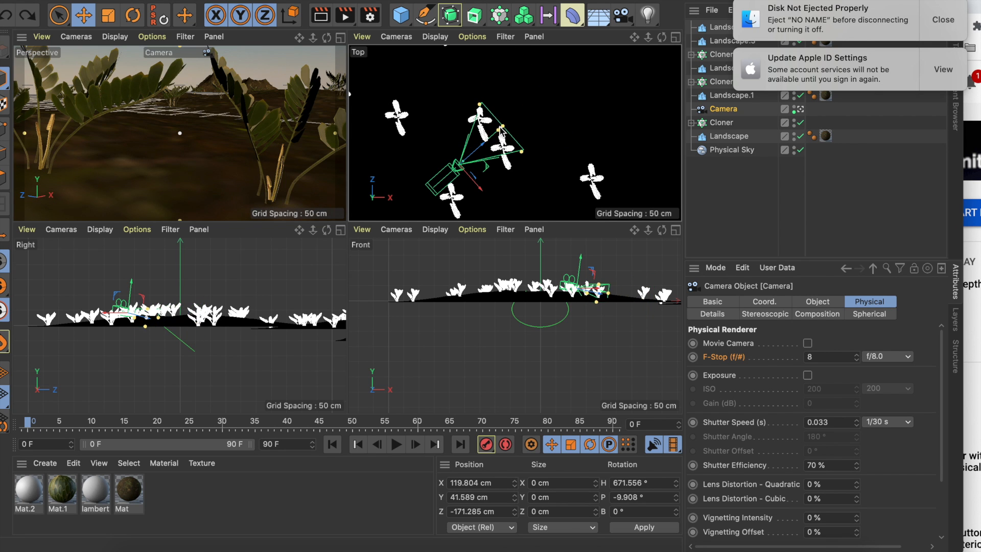
left_click(320, 15)
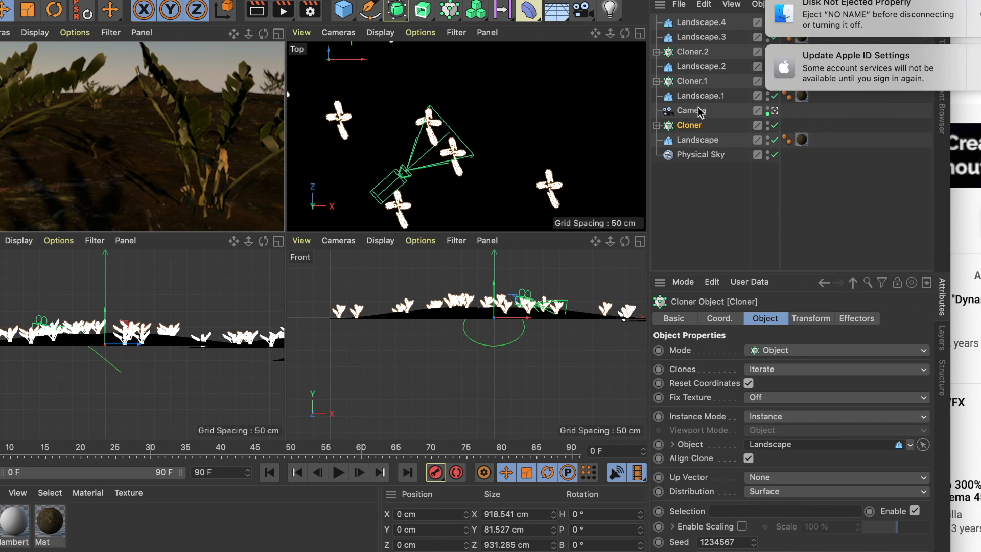
Set the camera's F-Stop to f/2.0 in its physical renderer properties.
left_click(701, 112)
left_click(791, 319)
left_click(850, 320)
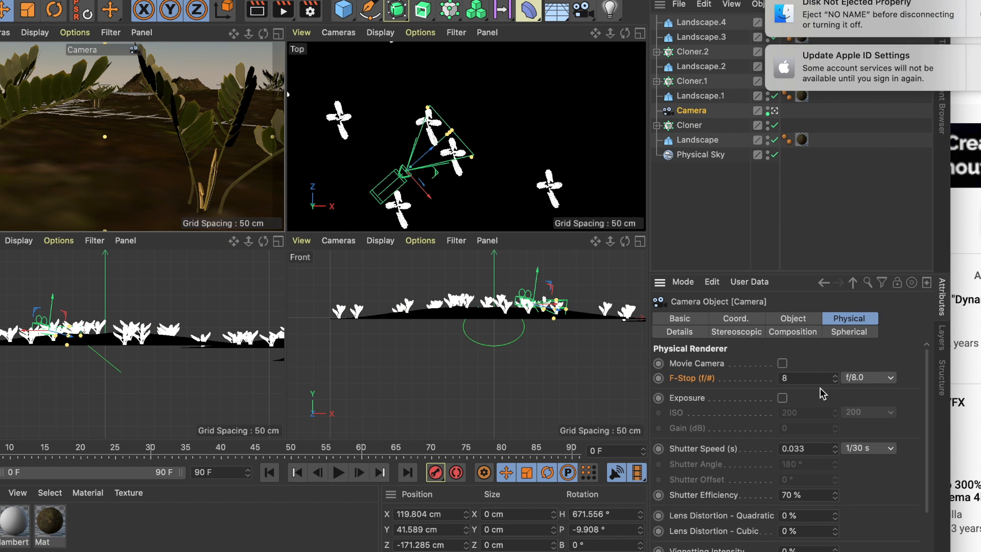
left_click(865, 378)
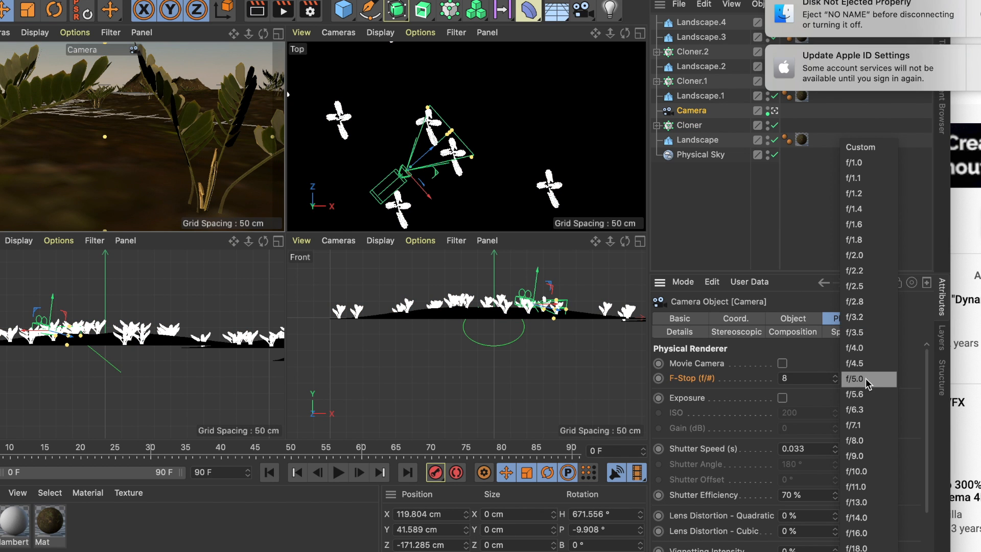
left_click(872, 256)
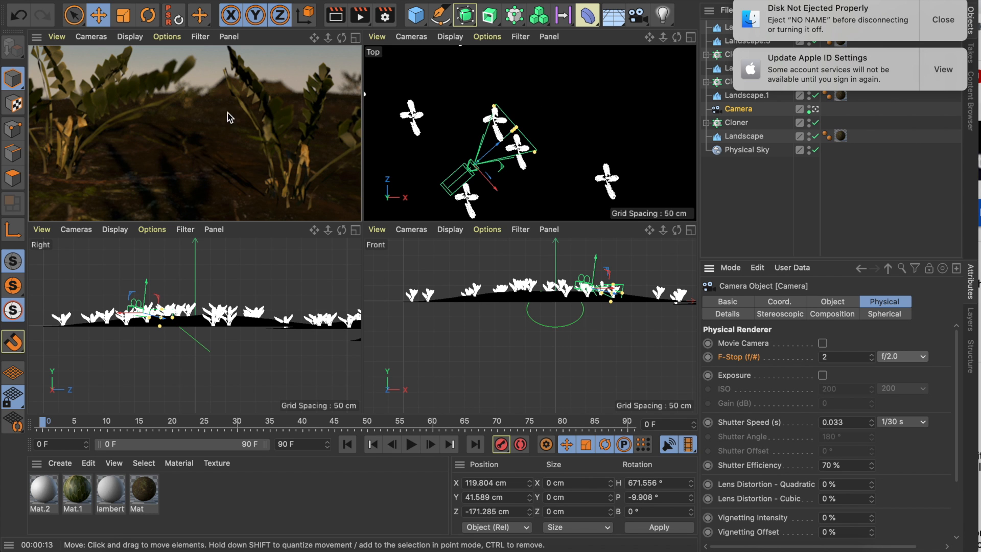
Extend the camera's focus distance well beyond the nearest plants in the Top view and render a preview of the camera view.
left_click(280, 99)
left_click_drag(557, 0, 520, 0)
left_click(481, 129)
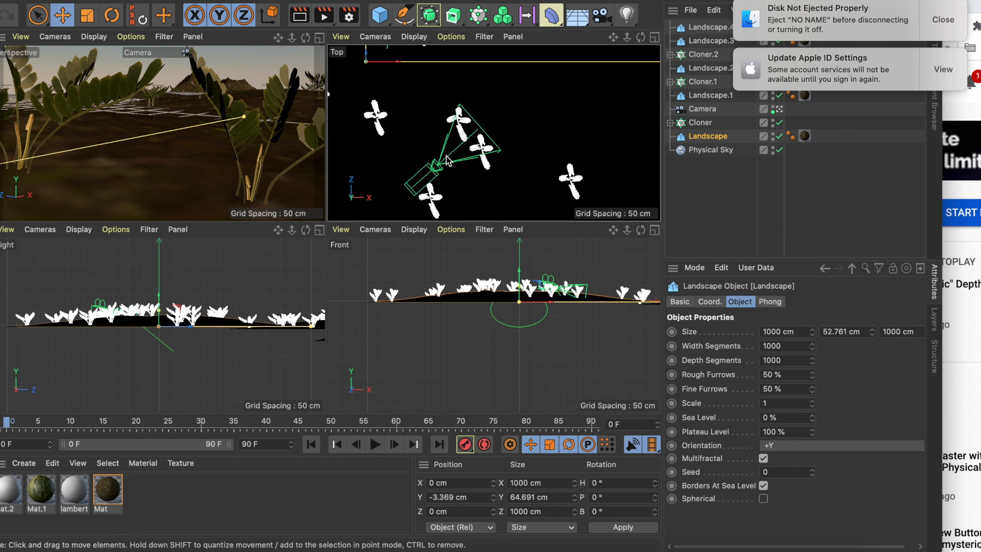
left_click(701, 111)
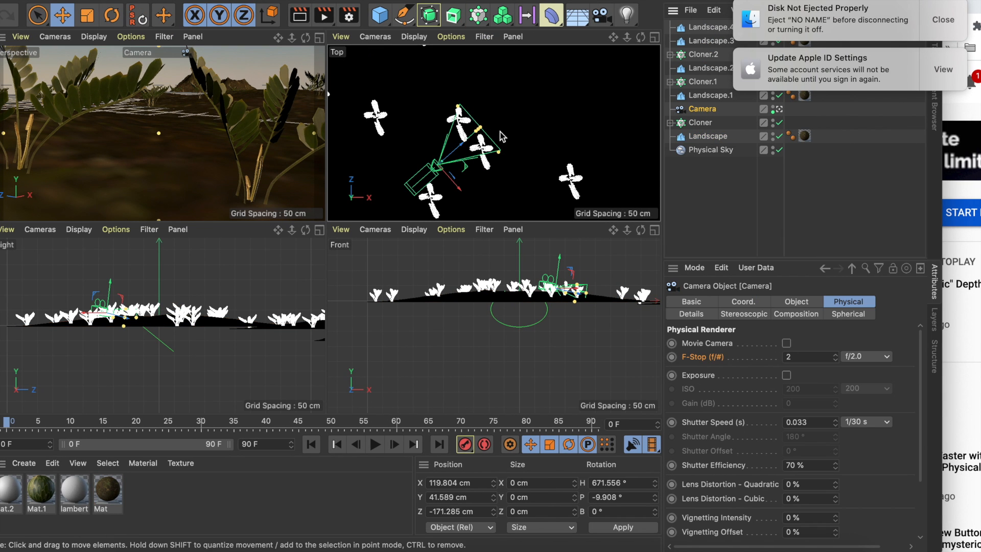
left_click_drag(478, 130, 637, 123)
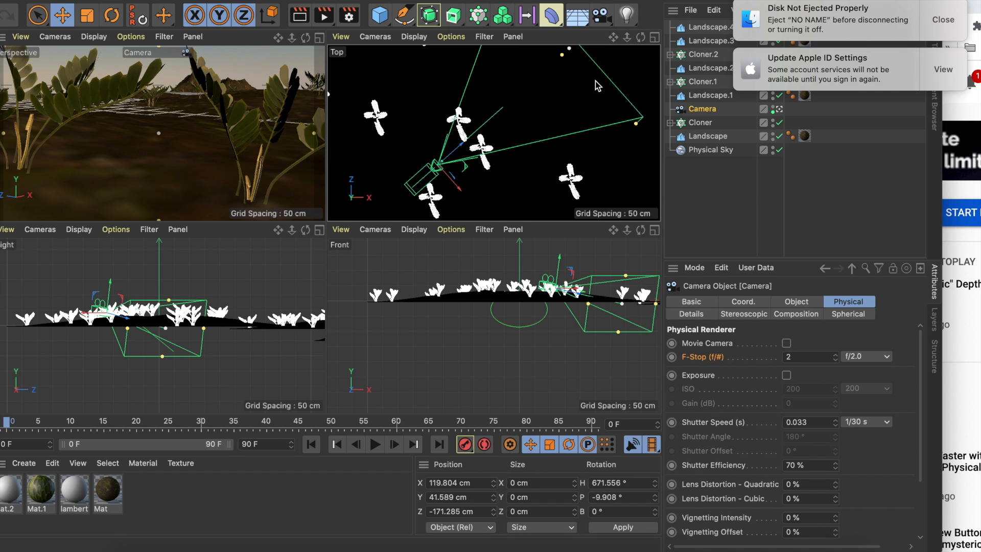
left_click(304, 17)
left_click(254, 78)
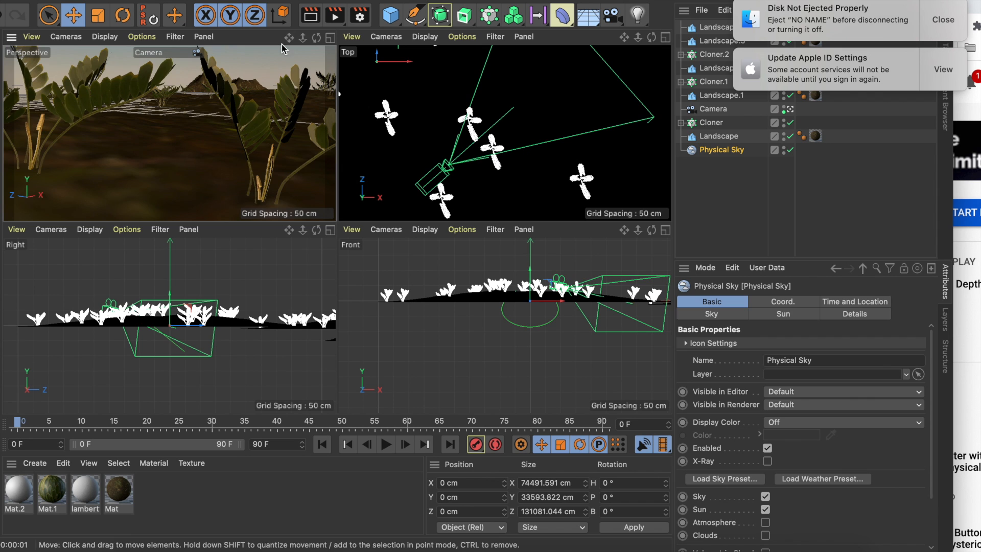
left_click(309, 17)
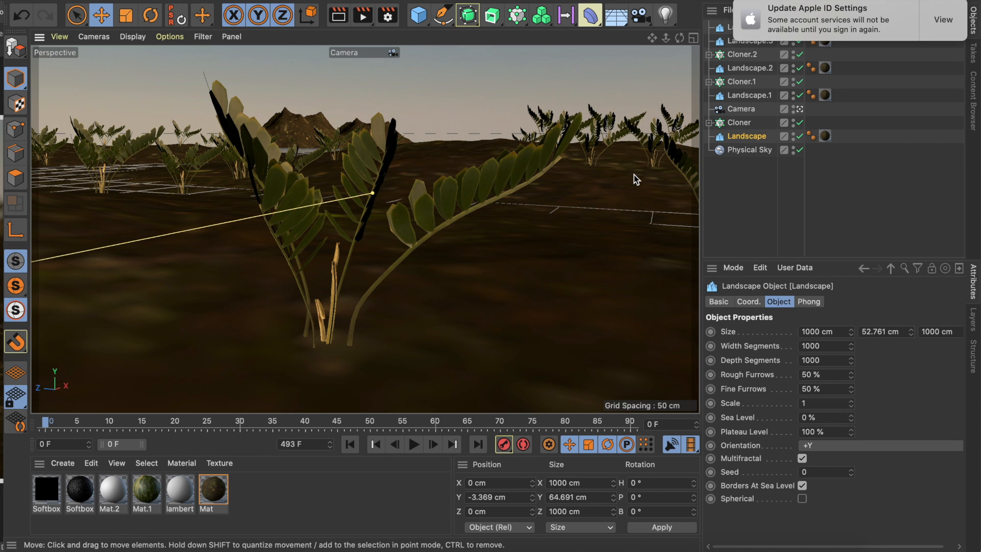
Try focal lengths of 50 mm and 100 mm on the camera.
left_click(741, 109)
scroll(723, 340, "right", 5)
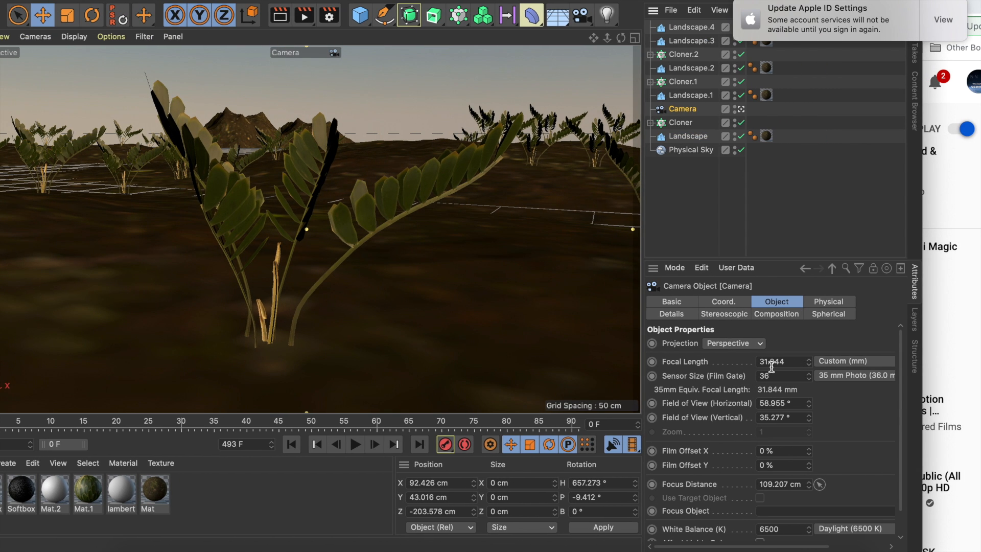
left_click_drag(813, 365, 811, 364)
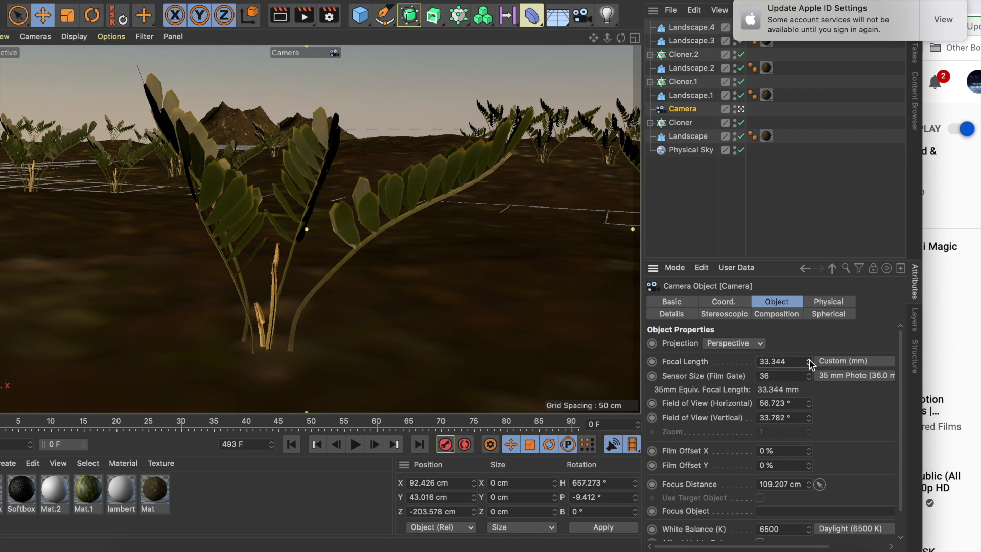
left_click(838, 361)
left_click(781, 361)
double_click(791, 360)
key("BackSpace")
type("50")
key("Return")
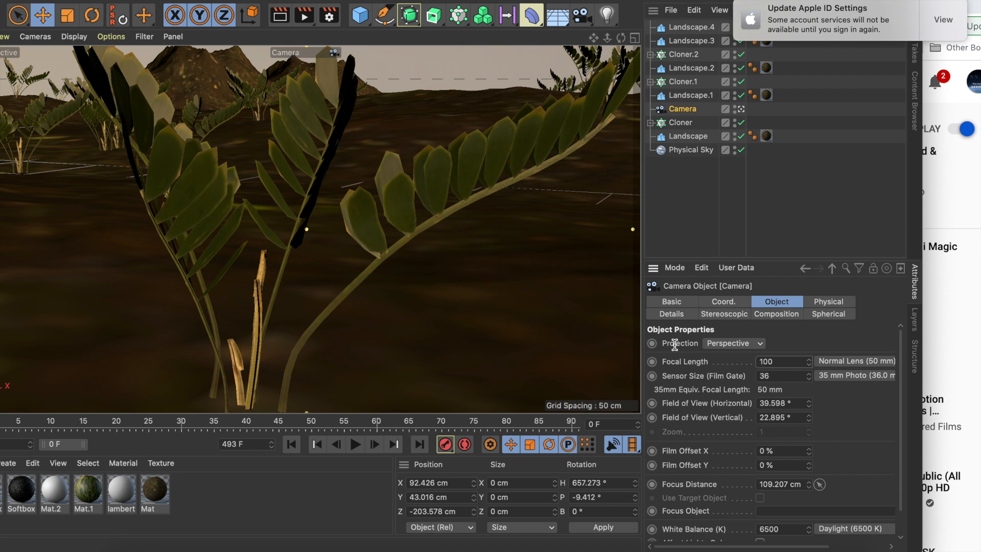
key("Return")
Set the camera's focal length to 70 mm and orbit it to a pitch of about -5.5° to frame the mountains behind the plant.
double_click(762, 360)
key("BackSpace")
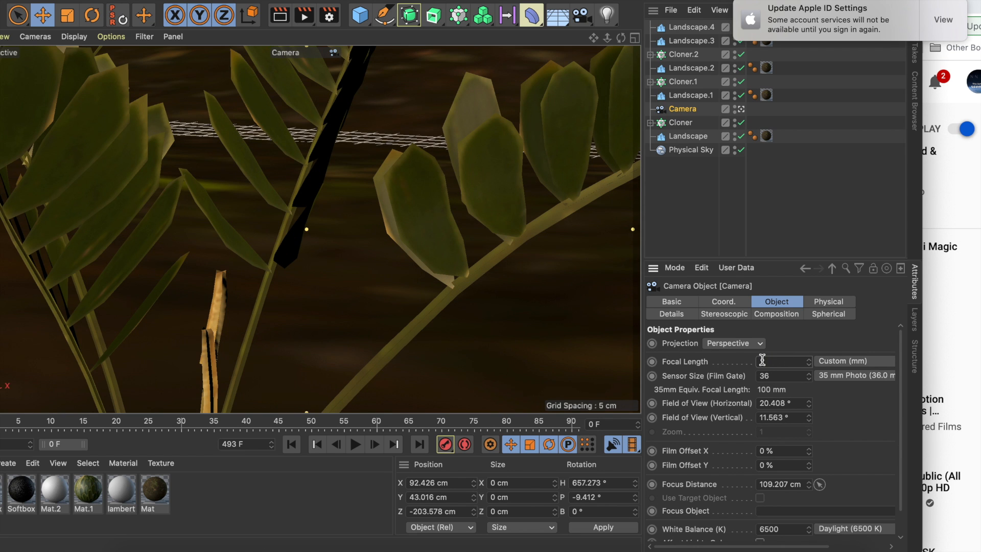
type("70")
key("Return")
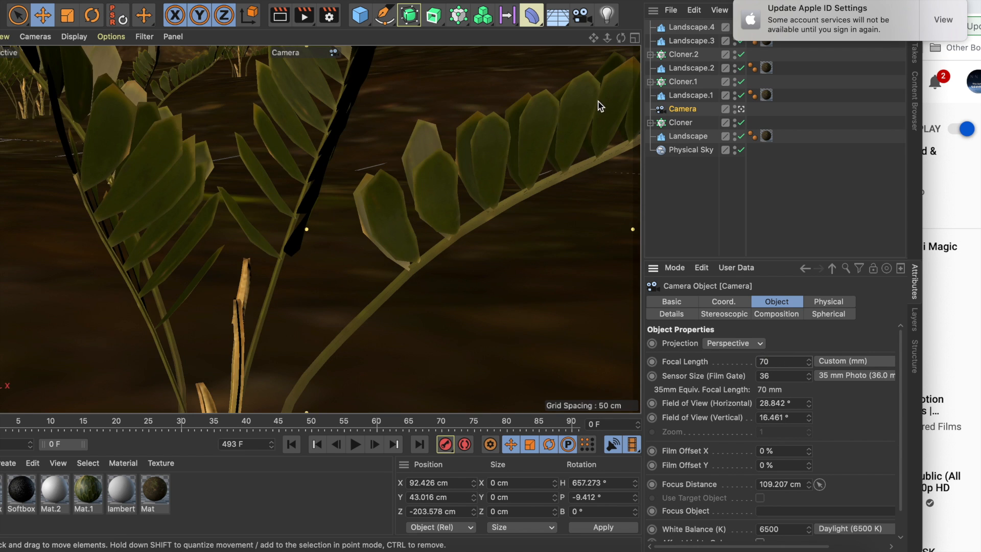
left_click_drag(620, 37, 580, 210)
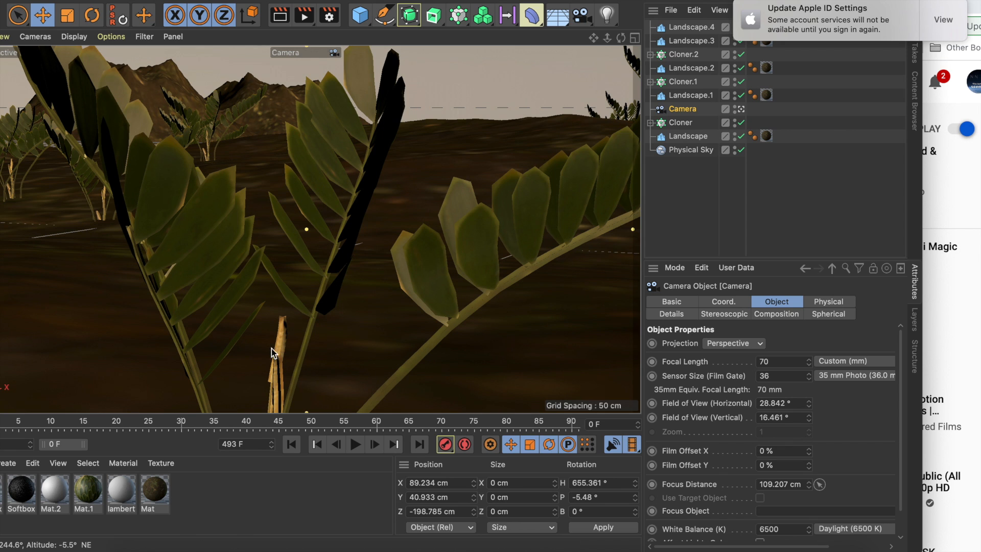